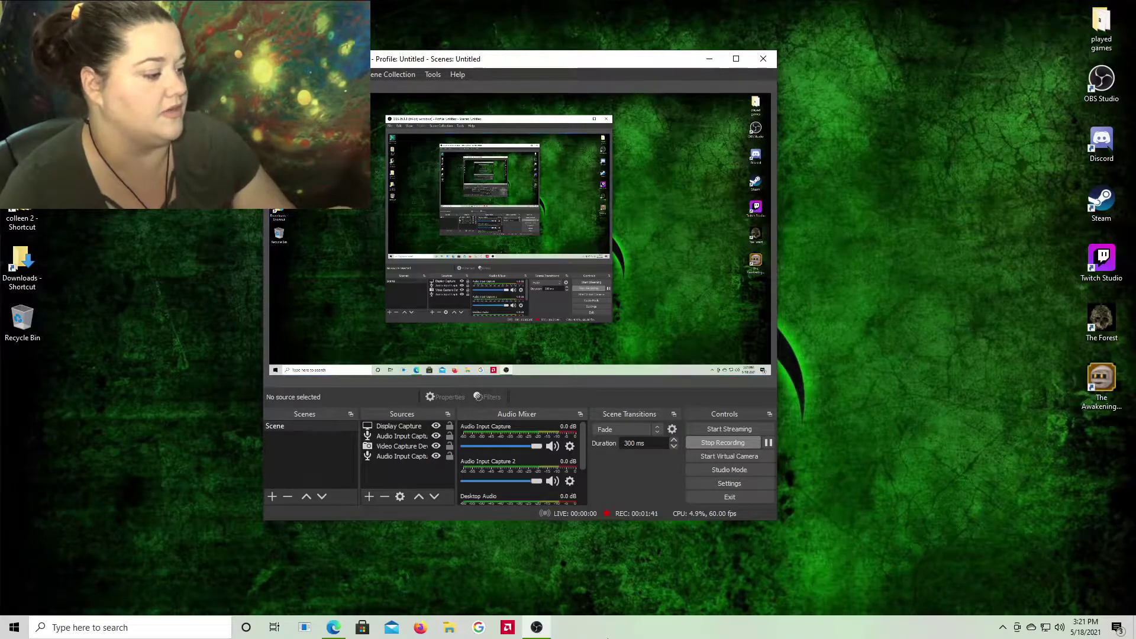
Step: Open AMD Radeon Software, view the installed games list, then close it
{"action": "left_click", "coordinate": [500, 635]}
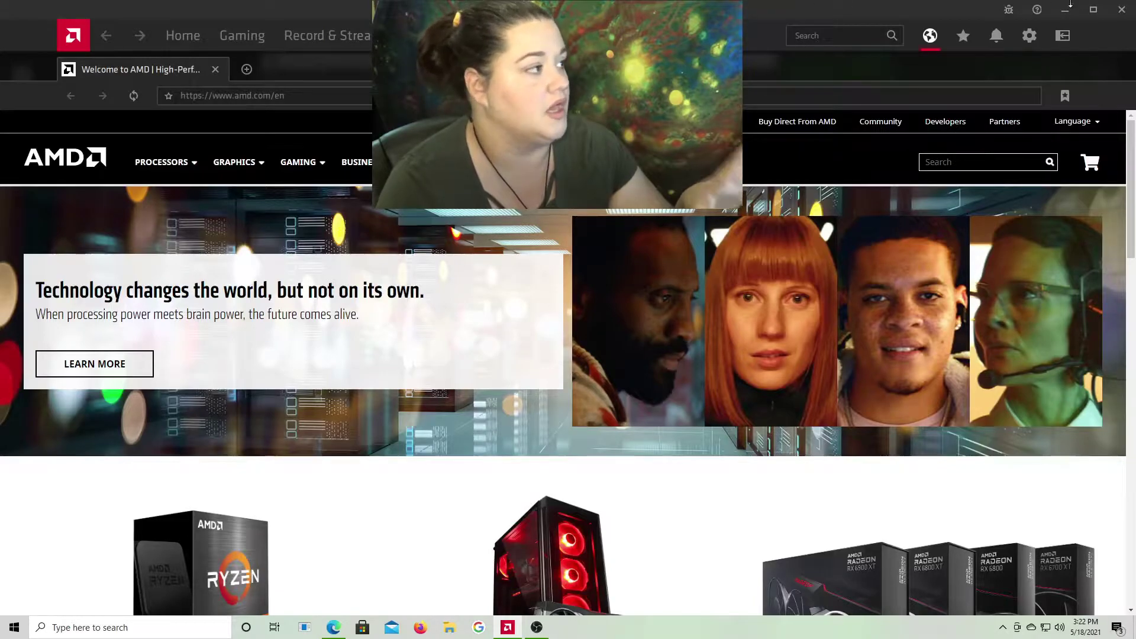
{"action": "left_click", "coordinate": [255, 39]}
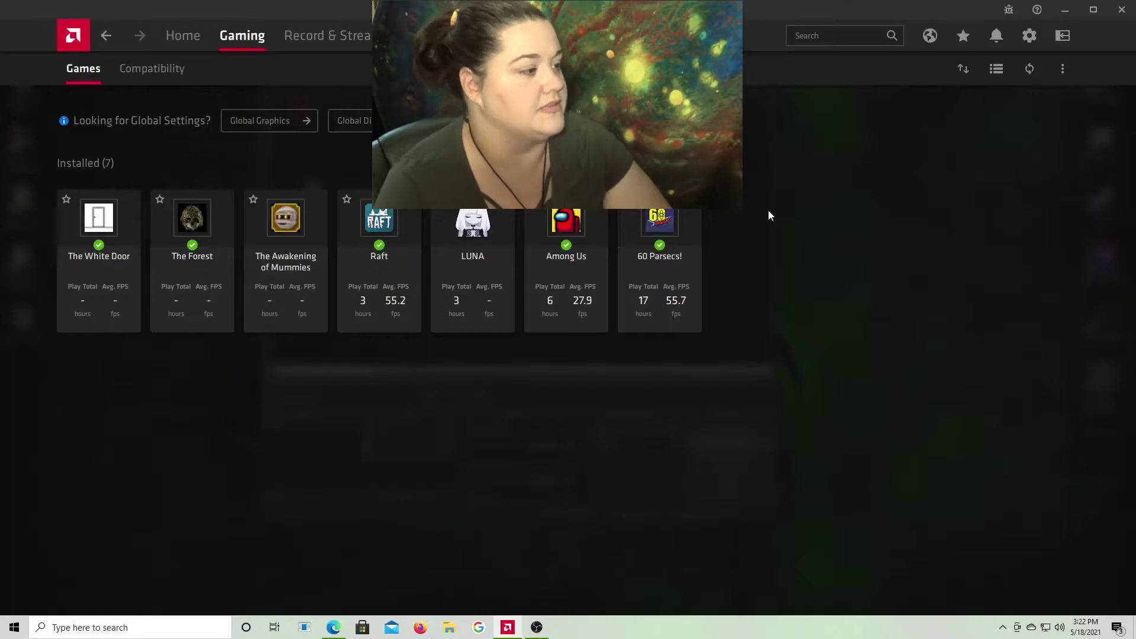
{"action": "left_click", "coordinate": [1121, 9]}
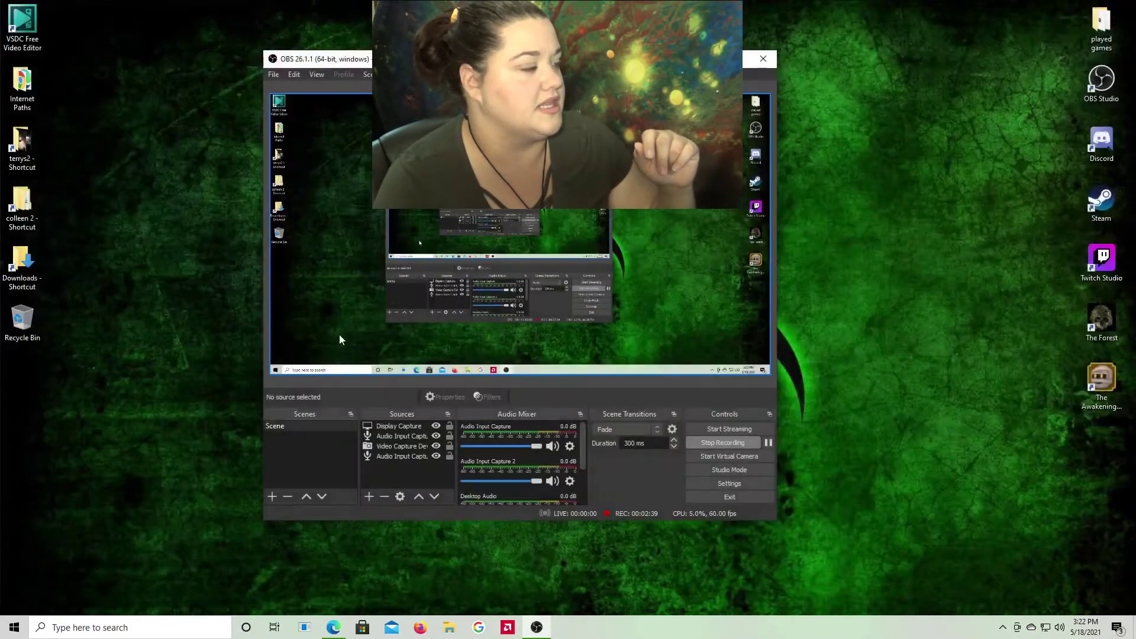
Step: Launch VSDC, dismiss the Pro promo and create a blank project titled 'tester'
{"action": "double_click", "coordinate": [21, 23]}
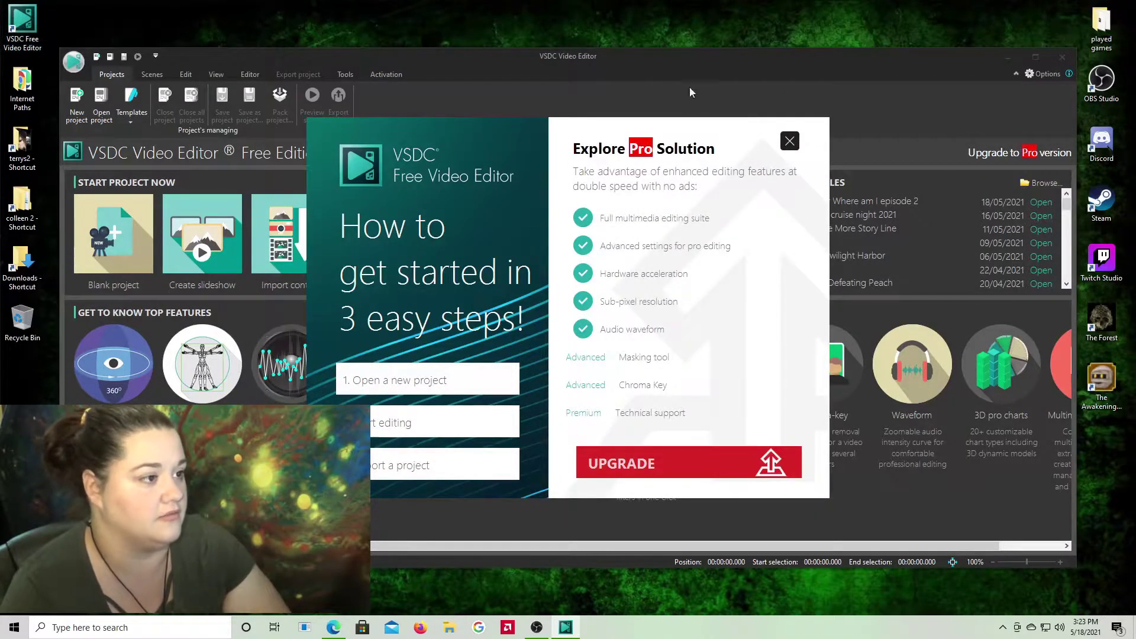
{"action": "left_click", "coordinate": [791, 140]}
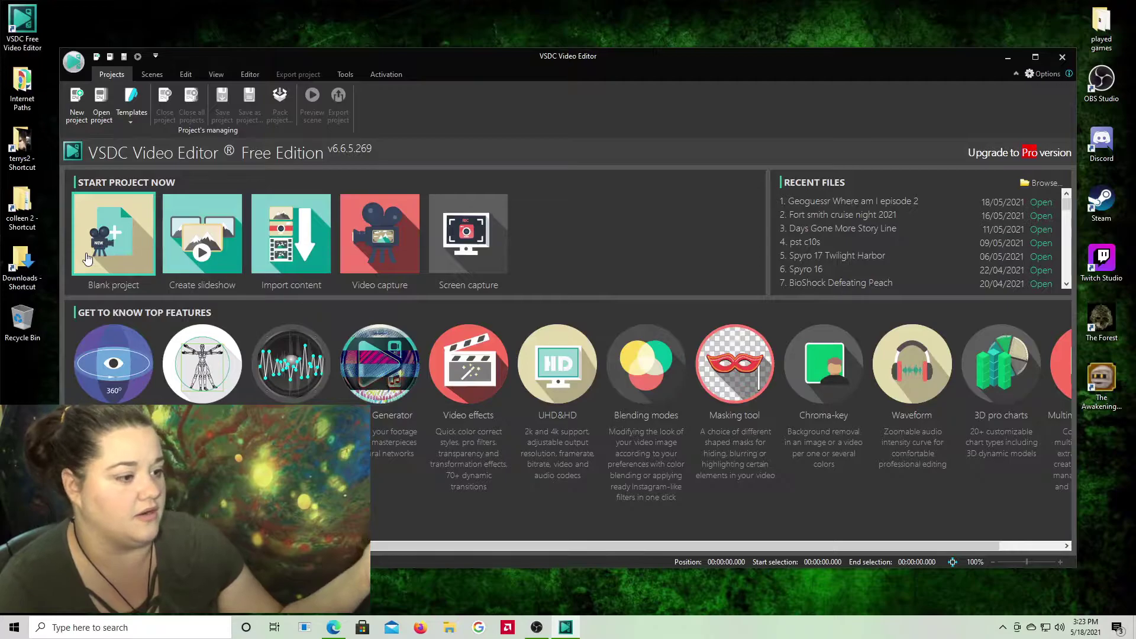
{"action": "left_click", "coordinate": [117, 253]}
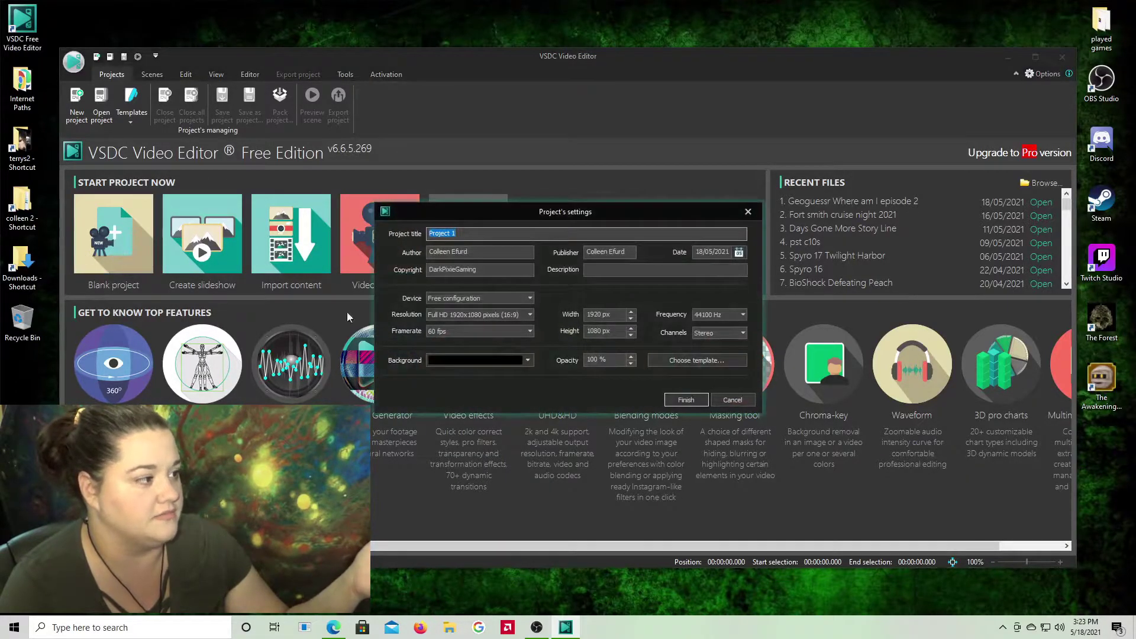
{"action": "type", "text": "t"}
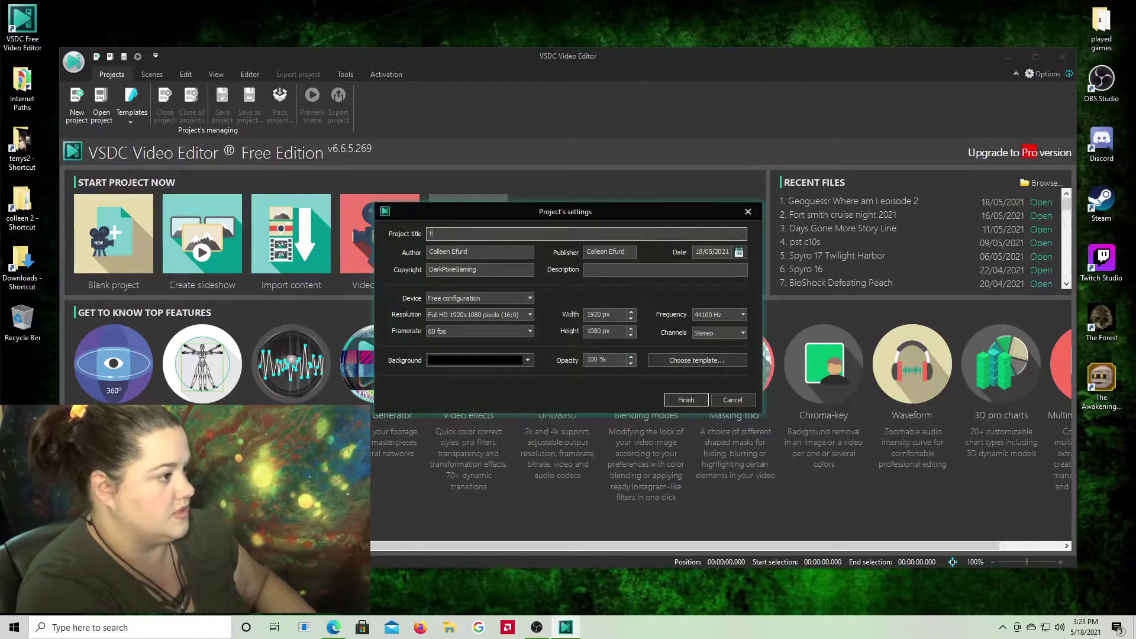
{"action": "type", "text": "ester"}
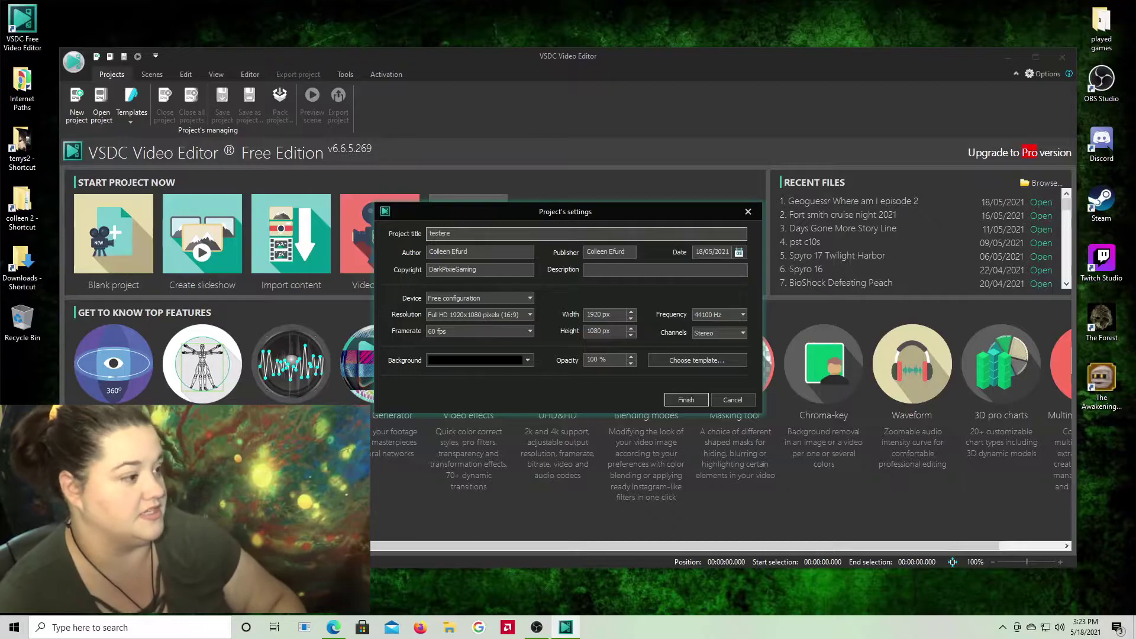
{"action": "left_click", "coordinate": [682, 400]}
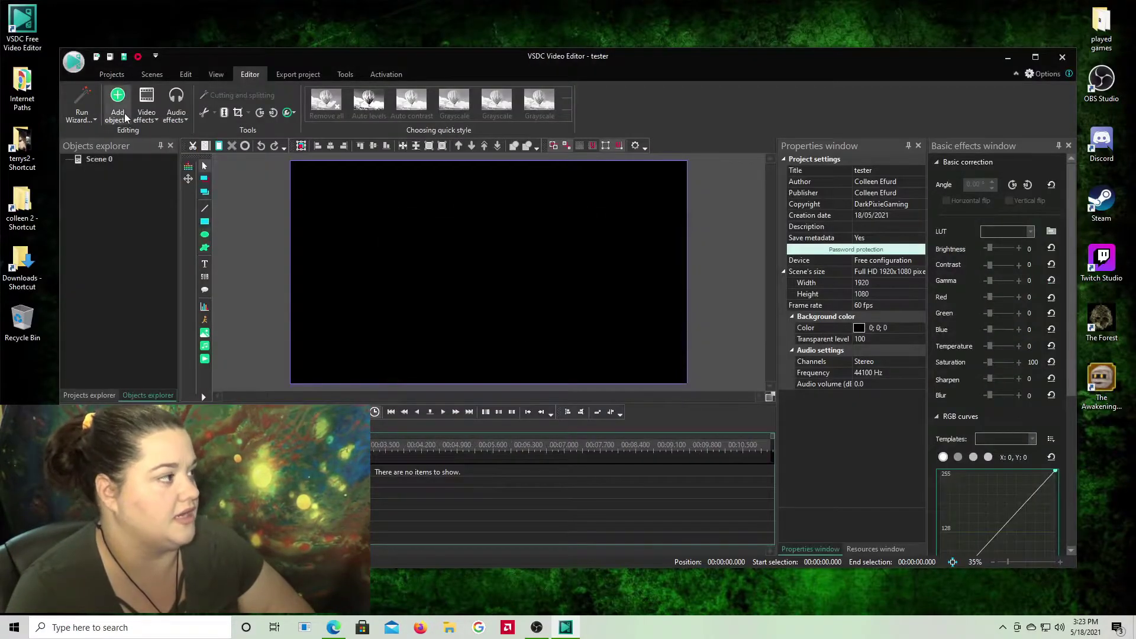
Step: Open and close the Add object list, then quit VSDC without saving 'tester'
{"action": "left_click", "coordinate": [114, 121]}
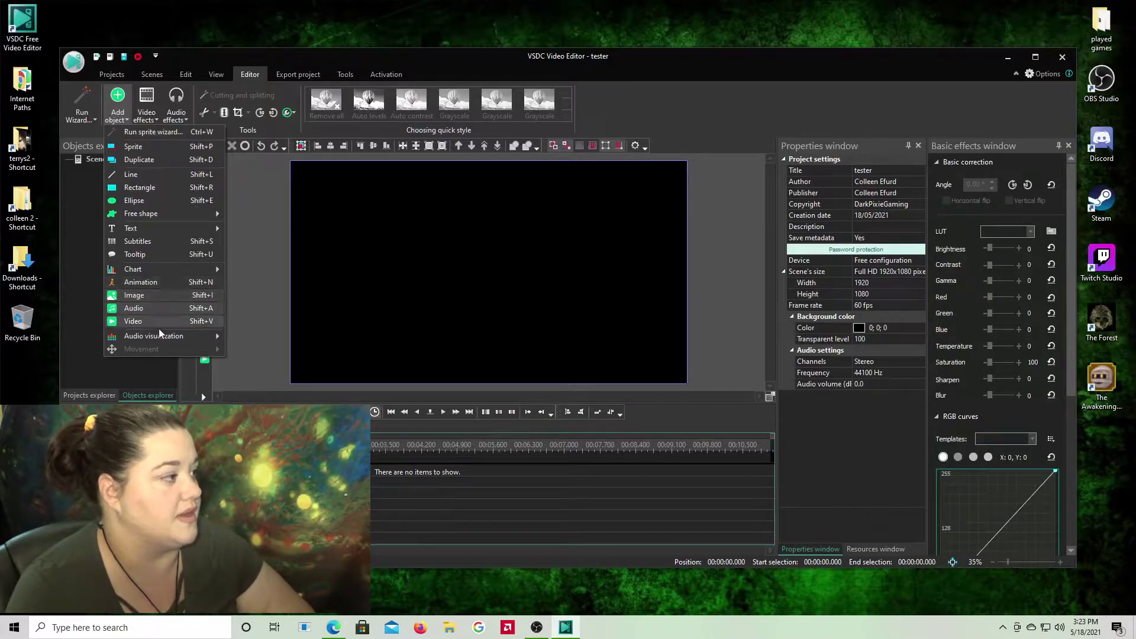
{"action": "left_click", "coordinate": [203, 350]}
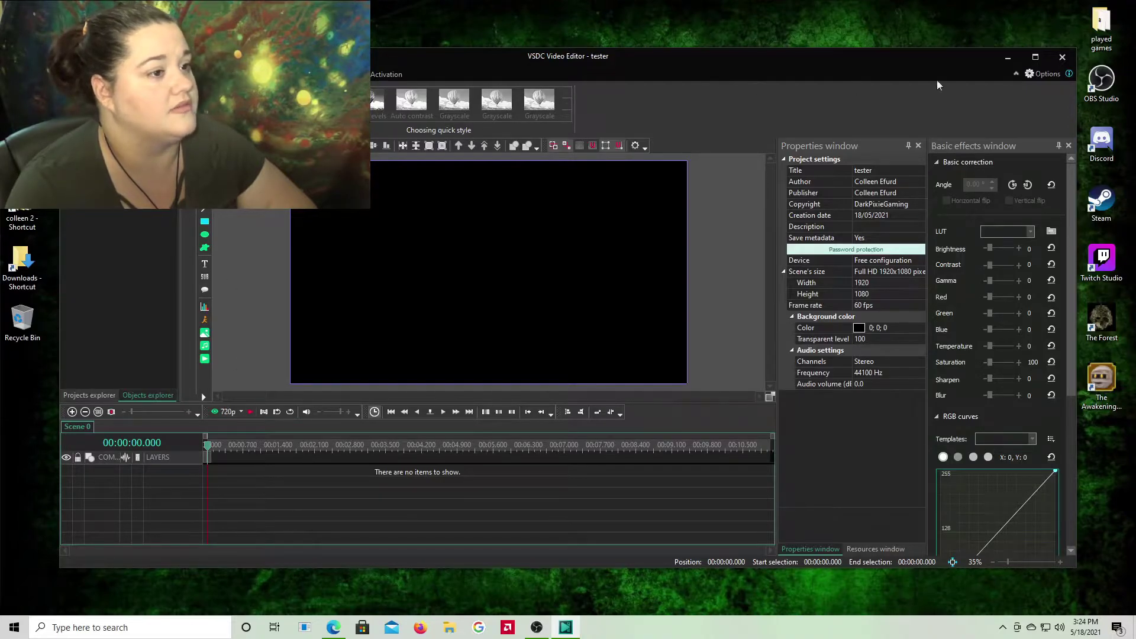
{"action": "left_click", "coordinate": [1061, 57]}
{"action": "left_click", "coordinate": [599, 309]}
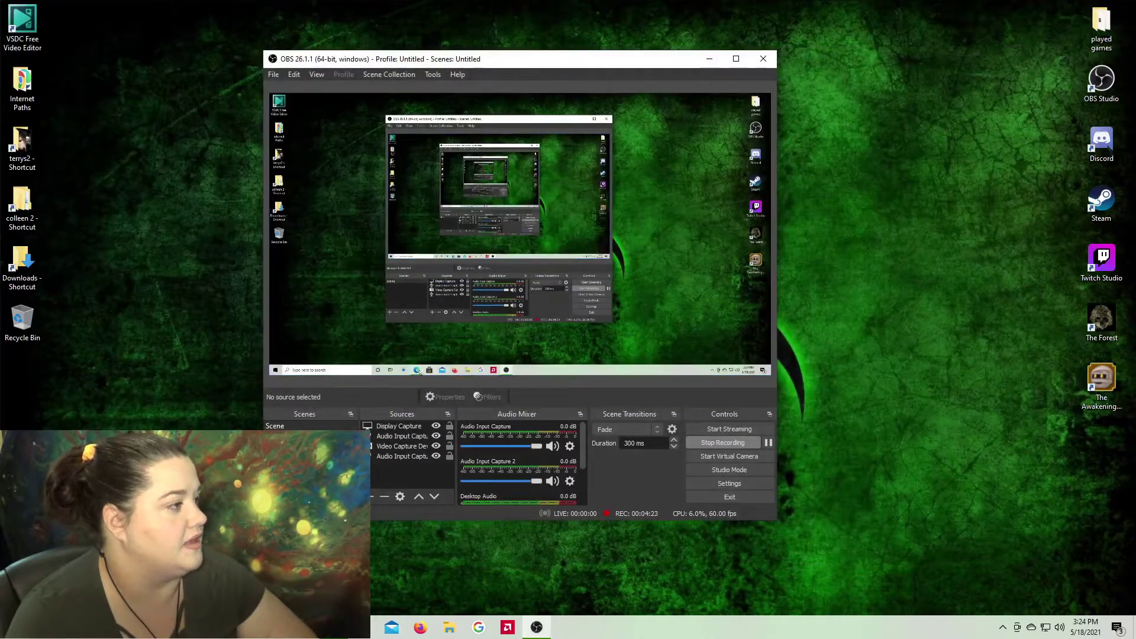
Step: In a new Edge tab, enter 'canva' in the address bar to load Canva
{"action": "left_click", "coordinate": [334, 627]}
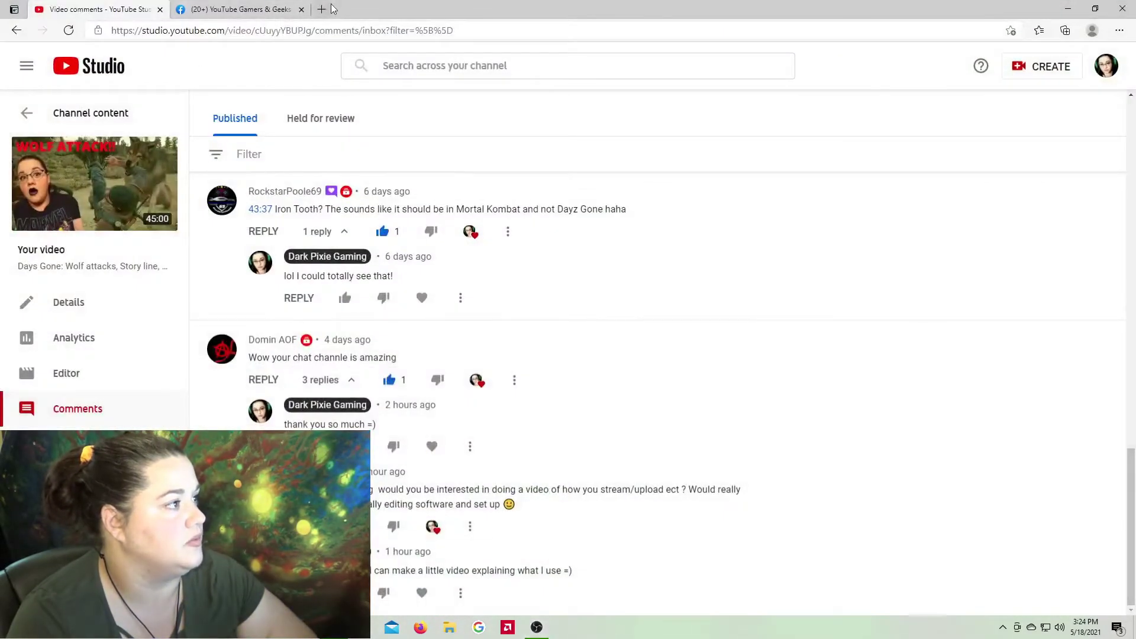
{"action": "left_click", "coordinate": [322, 10]}
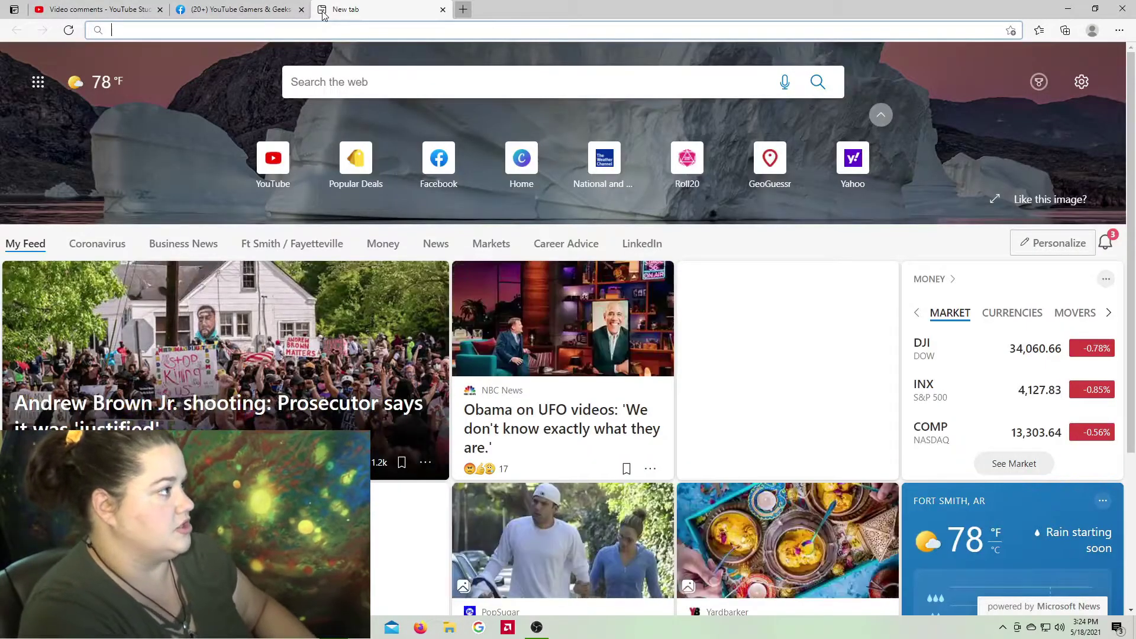
{"action": "type", "text": "canva.com"}
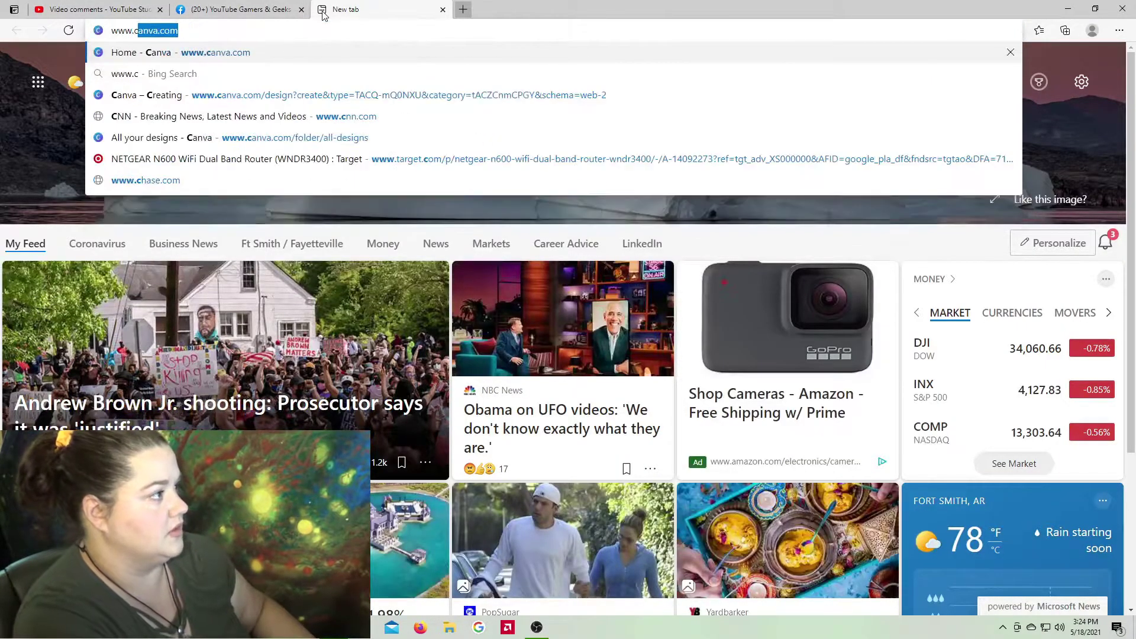
{"action": "key", "text": "Return"}
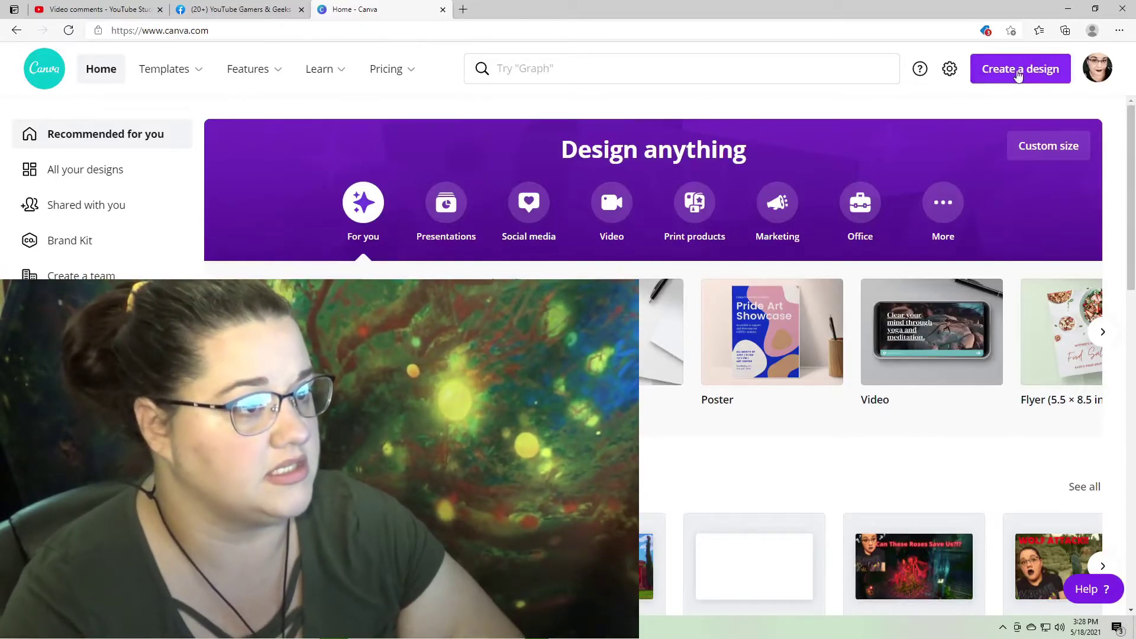
Step: Create a new YouTube Thumbnail design
{"action": "left_click", "coordinate": [1018, 74]}
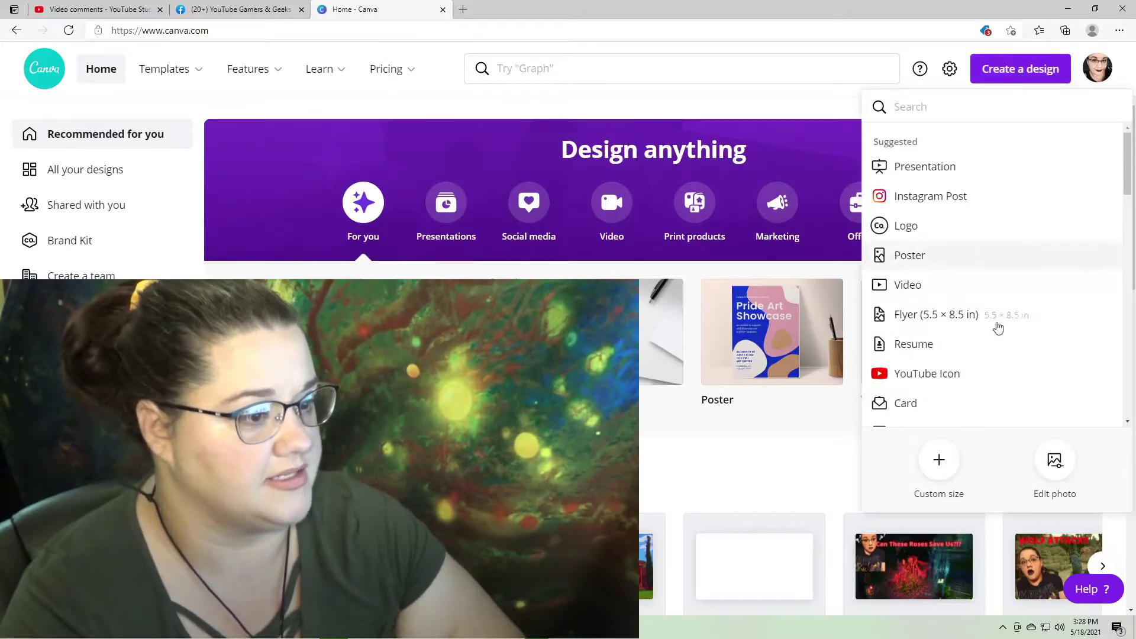
{"action": "scroll", "coordinate": [994, 328], "scroll_direction": "down", "scroll_amount": 4}
{"action": "left_click", "coordinate": [942, 383]}
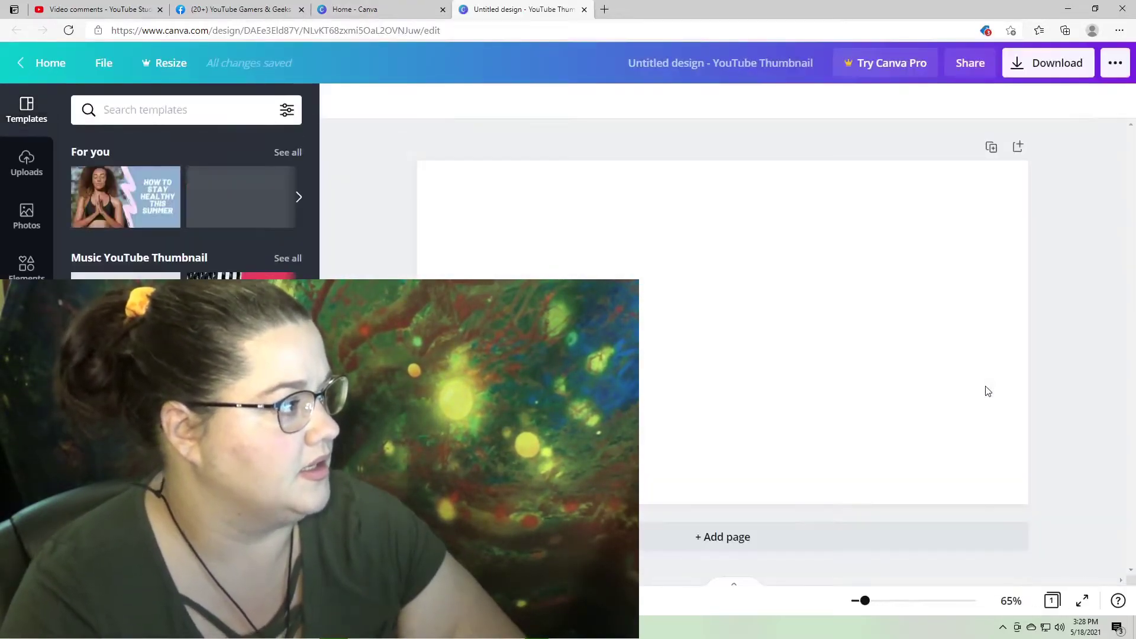
Step: From Uploads, add the Fruity Pebbles image, rotate it, then delete it
{"action": "left_click", "coordinate": [31, 170]}
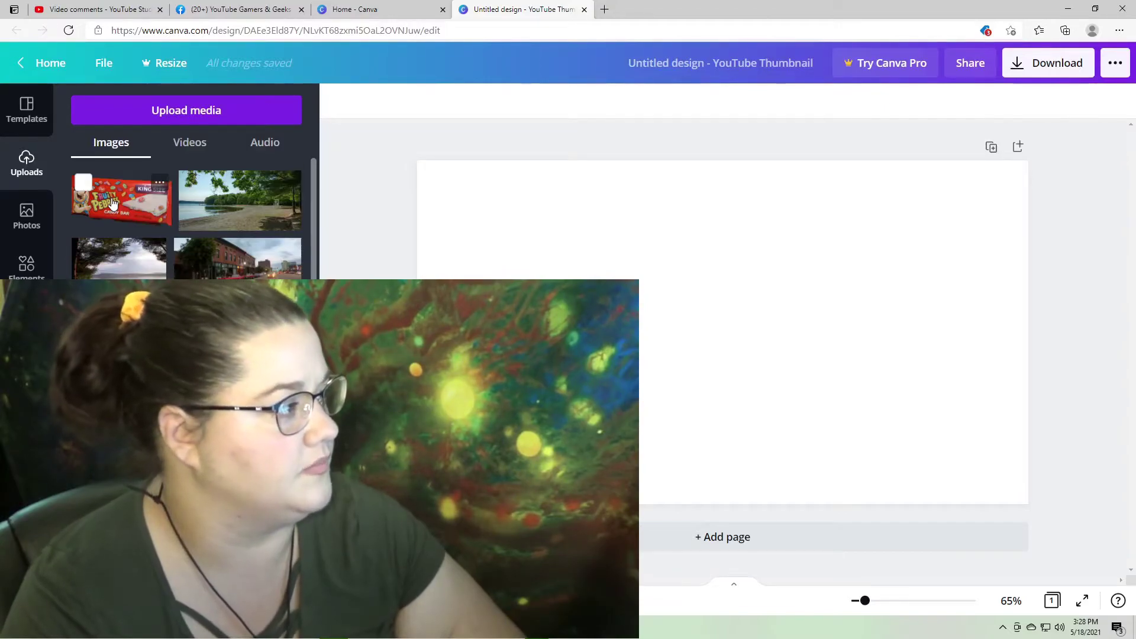
{"action": "left_click", "coordinate": [114, 203]}
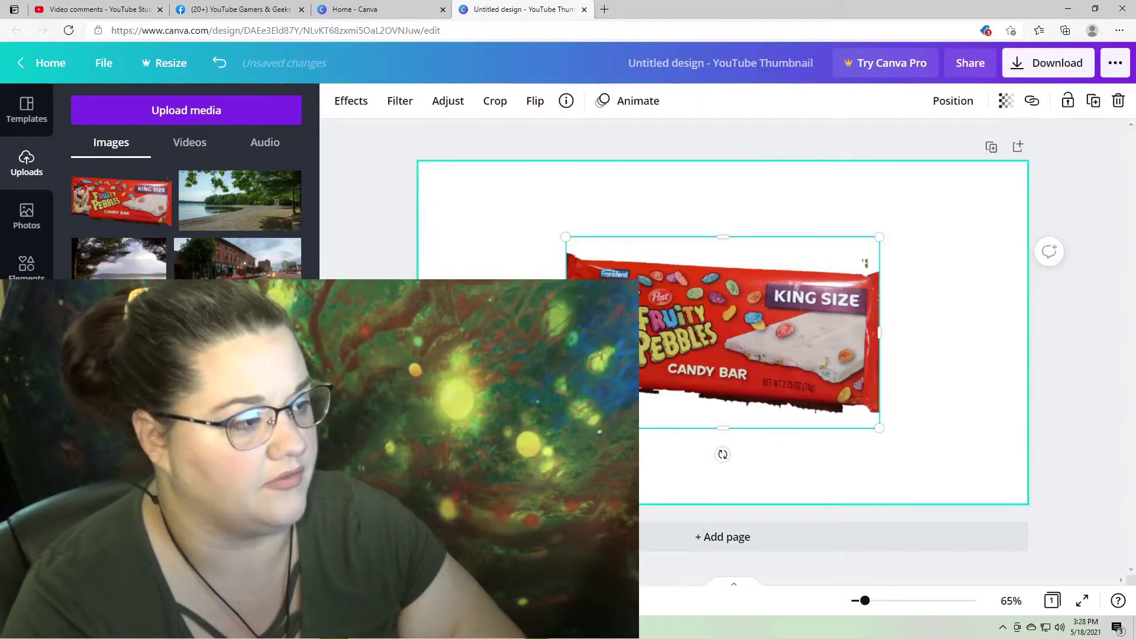
{"action": "mouse_move", "coordinate": [720, 453]}
{"action": "left_mouse_down"}
{"action": "mouse_move", "coordinate": [769, 446]}
{"action": "mouse_move", "coordinate": [675, 495]}
{"action": "mouse_move", "coordinate": [854, 406]}
{"action": "mouse_move", "coordinate": [857, 422]}
{"action": "mouse_move", "coordinate": [979, 428]}
{"action": "mouse_move", "coordinate": [753, 438]}
{"action": "mouse_move", "coordinate": [627, 414]}
{"action": "mouse_move", "coordinate": [794, 406]}
{"action": "mouse_move", "coordinate": [706, 452]}
{"action": "left_mouse_up"}
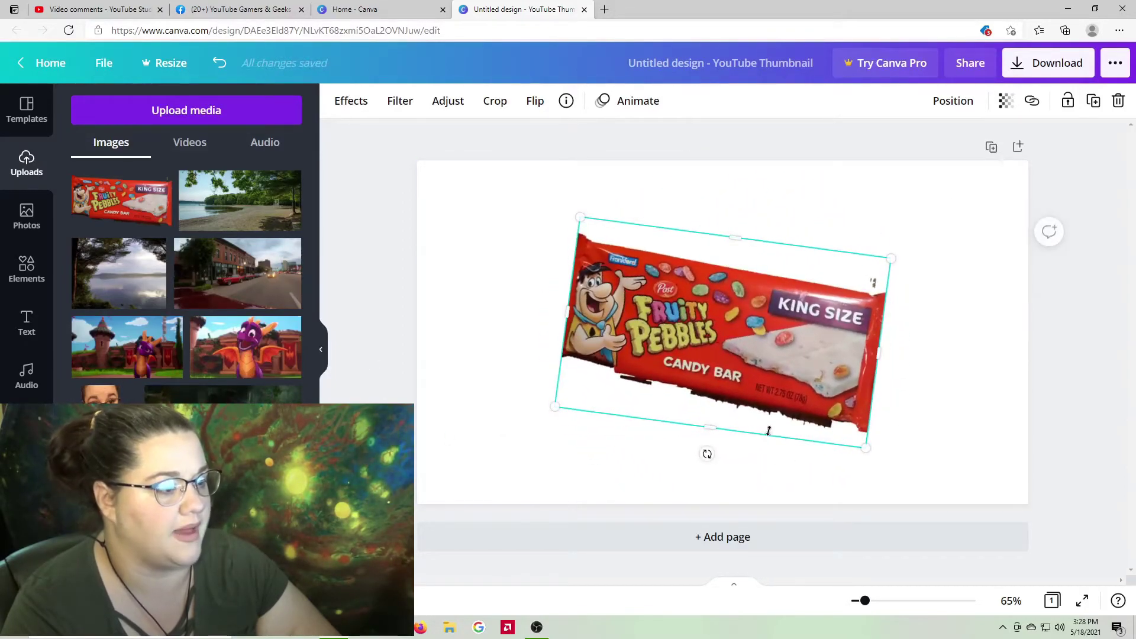
{"action": "right_click", "coordinate": [739, 384]}
{"action": "left_click", "coordinate": [805, 379]}
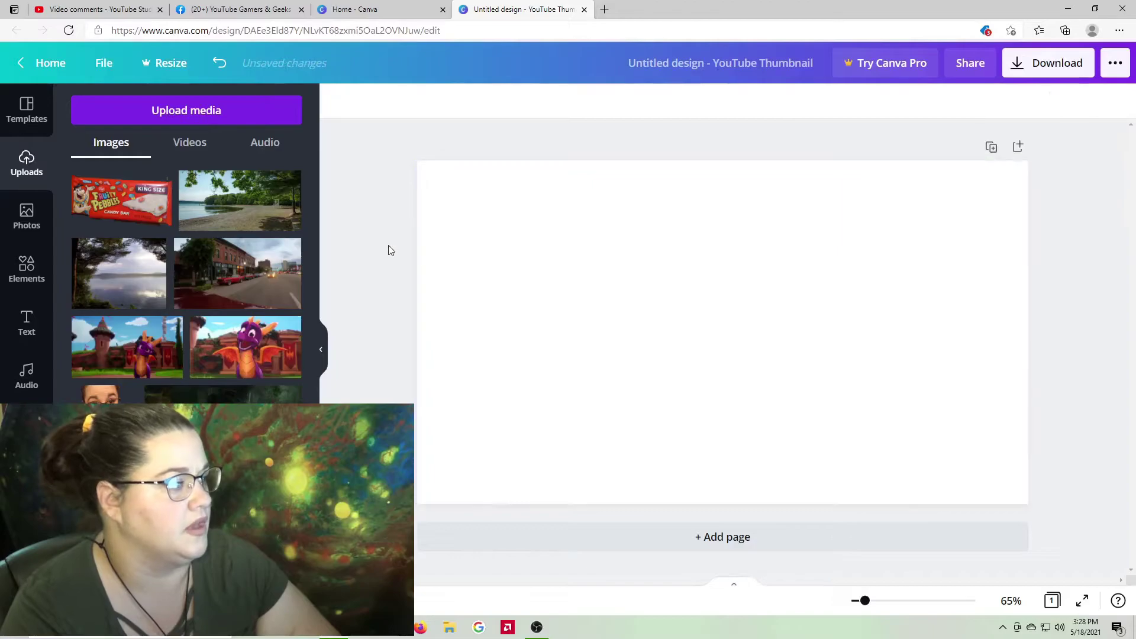
Step: Add the street photo from Uploads and stretch it to fill the canvas
{"action": "left_click", "coordinate": [244, 287]}
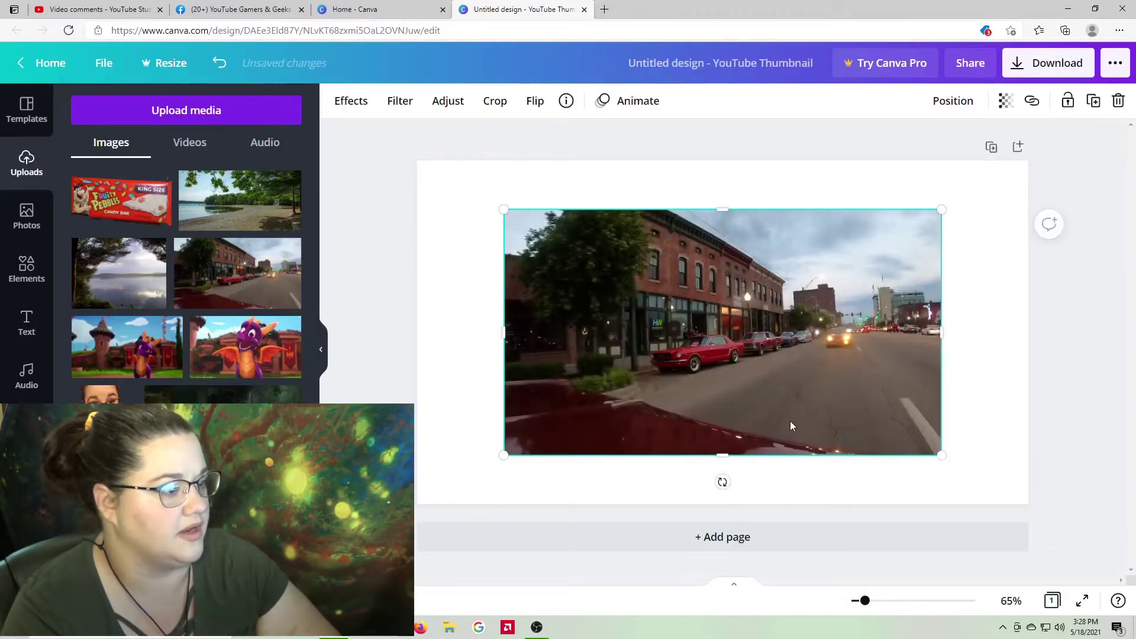
{"action": "left_click_drag", "start_coordinate": [504, 455], "coordinate": [417, 504]}
{"action": "left_click_drag", "start_coordinate": [690, 212], "coordinate": [686, 162]}
{"action": "left_click_drag", "start_coordinate": [943, 331], "coordinate": [1029, 352]}
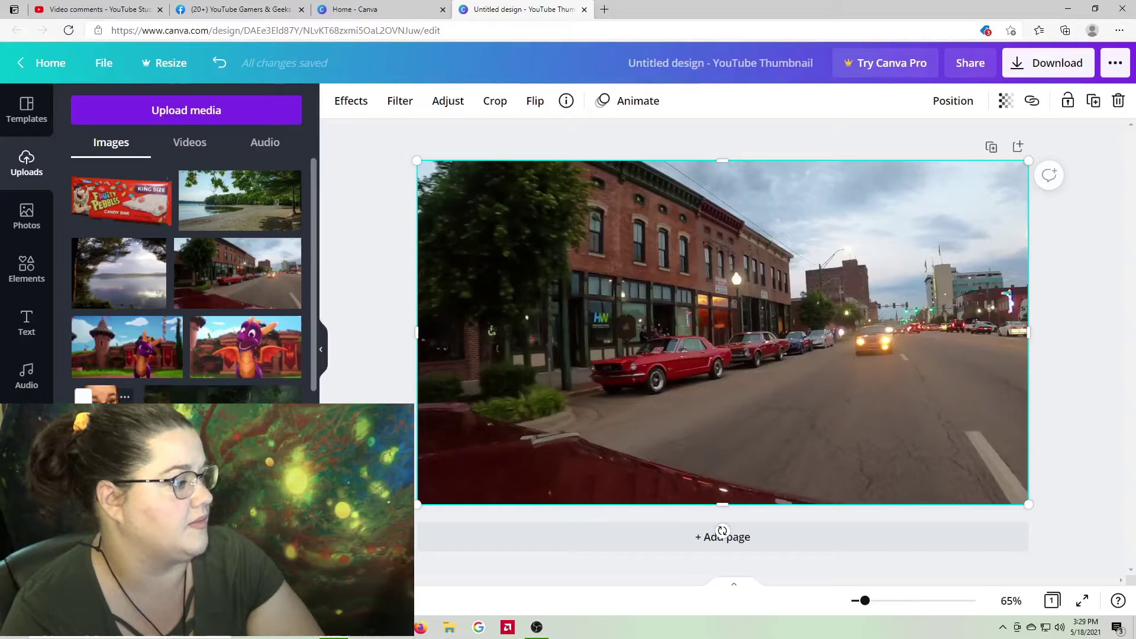
Step: Add the face photo and move it to the top-left corner
{"action": "left_click", "coordinate": [101, 395]}
{"action": "left_click_drag", "start_coordinate": [732, 327], "coordinate": [507, 262]}
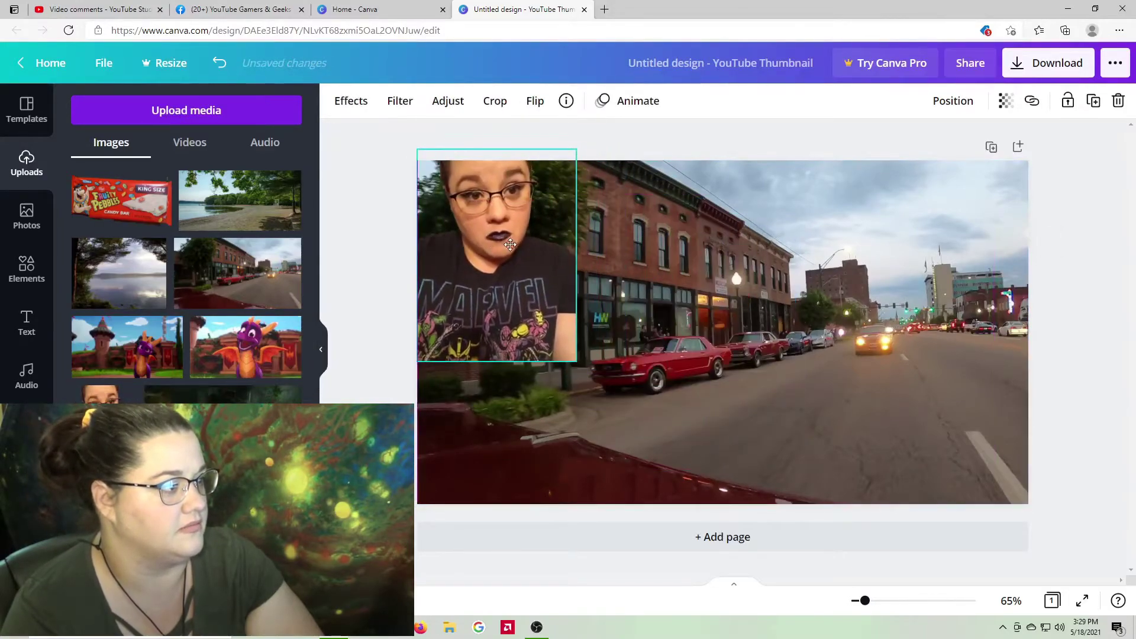
{"action": "left_click", "coordinate": [396, 388]}
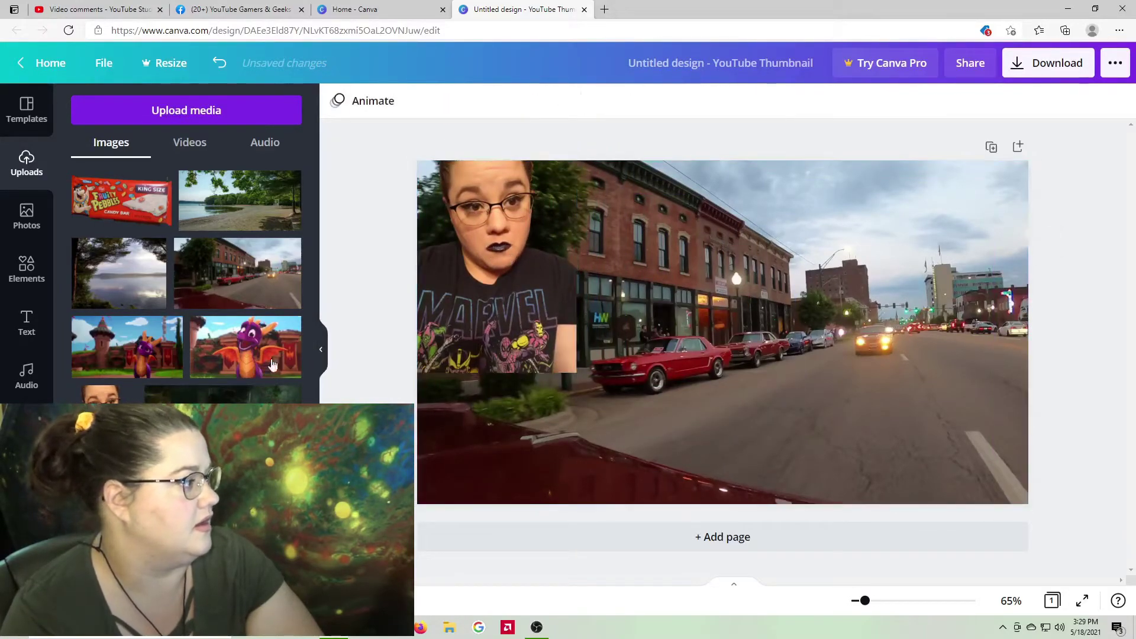
Step: Add the leafy branch graphic, shrink it, tilt it about 26 degrees and move it lower-right
{"action": "left_click", "coordinate": [25, 276]}
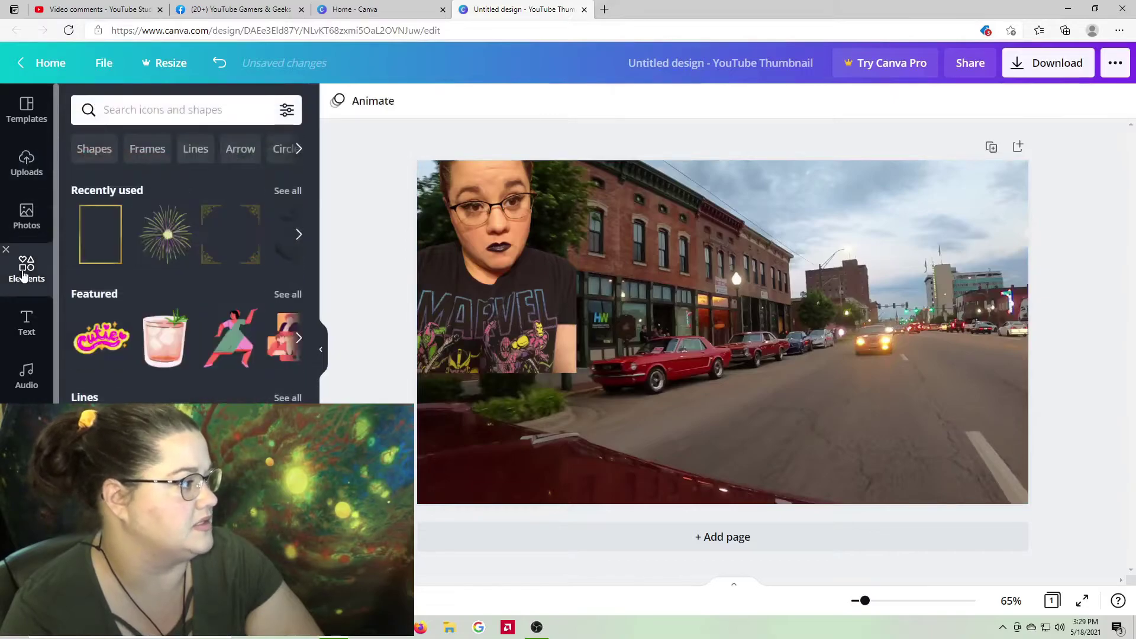
{"action": "left_click", "coordinate": [299, 234]}
{"action": "left_click", "coordinate": [299, 338]}
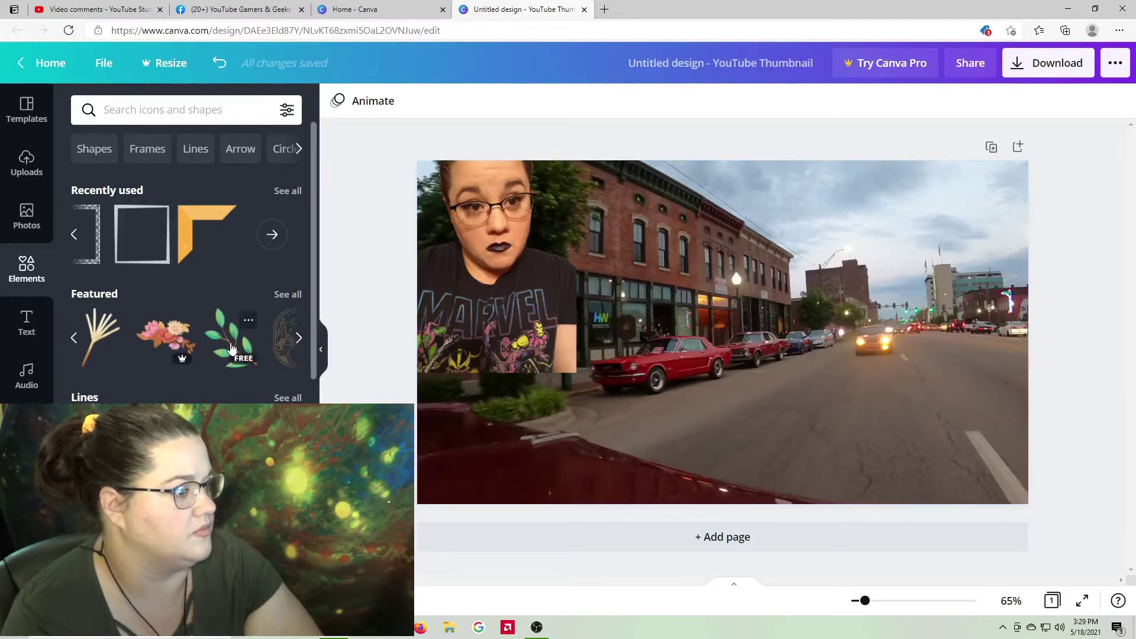
{"action": "left_click", "coordinate": [232, 349]}
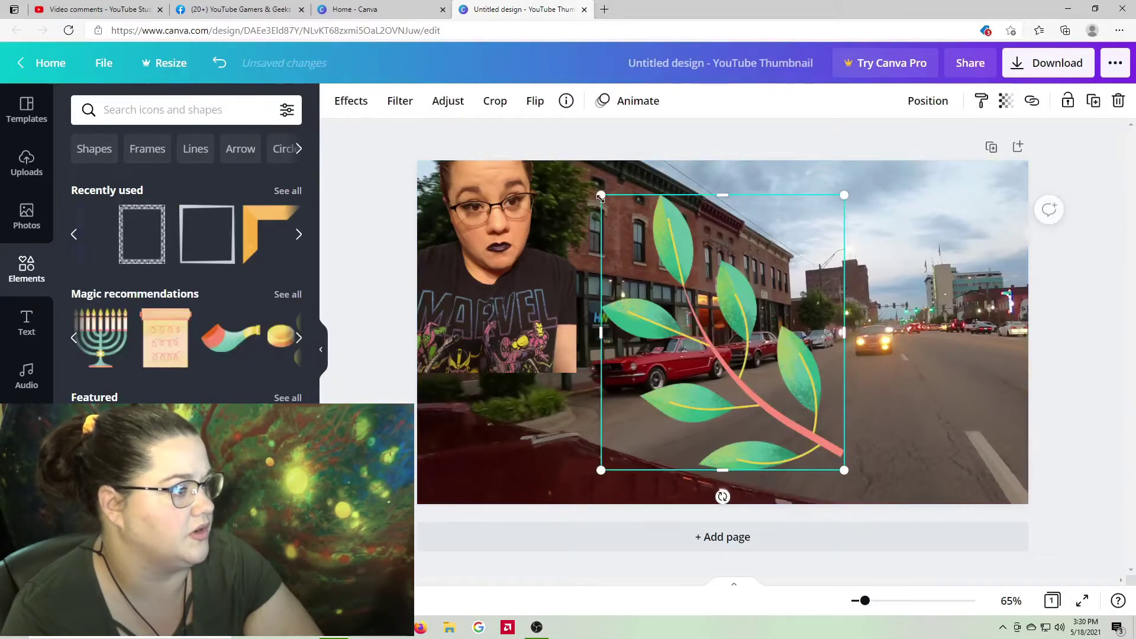
{"action": "left_click_drag", "start_coordinate": [601, 196], "coordinate": [751, 363]}
{"action": "left_click_drag", "start_coordinate": [797, 494], "coordinate": [837, 500]}
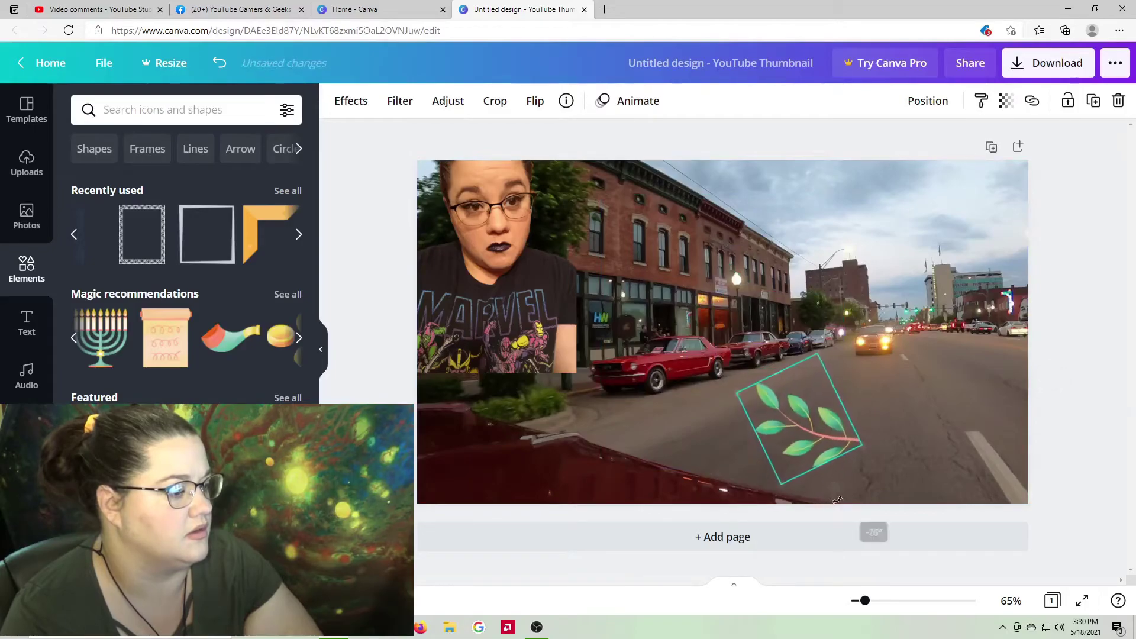
{"action": "left_click_drag", "start_coordinate": [793, 420], "coordinate": [957, 457]}
Step: Flip the leaf vertically and horizontally, then rotate it further
{"action": "right_click", "coordinate": [978, 481]}
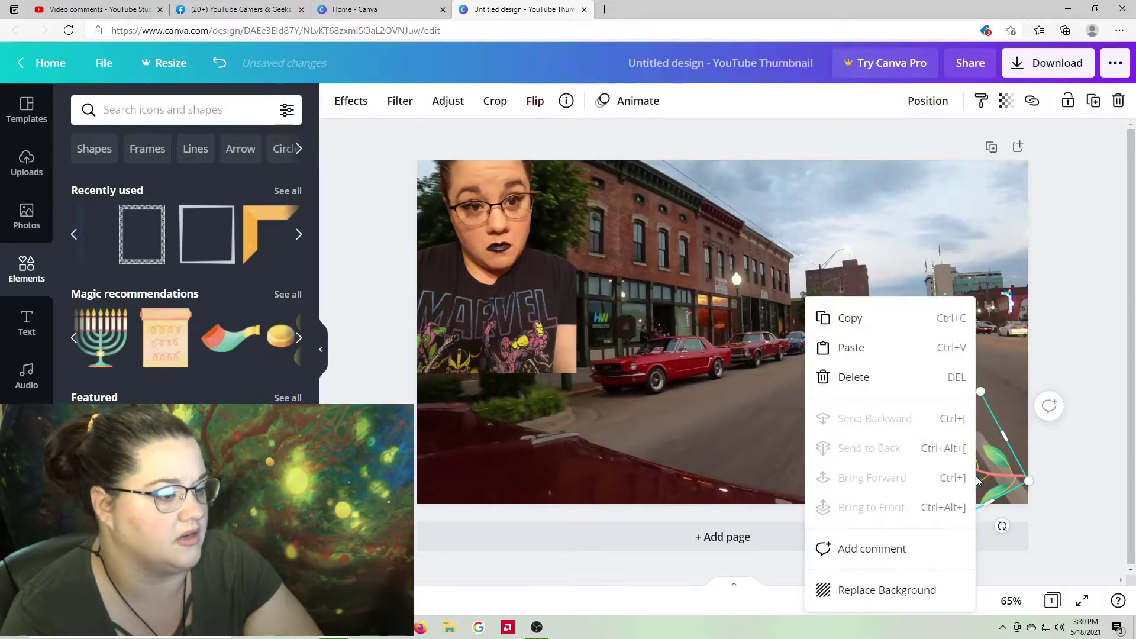
{"action": "left_click", "coordinate": [996, 476]}
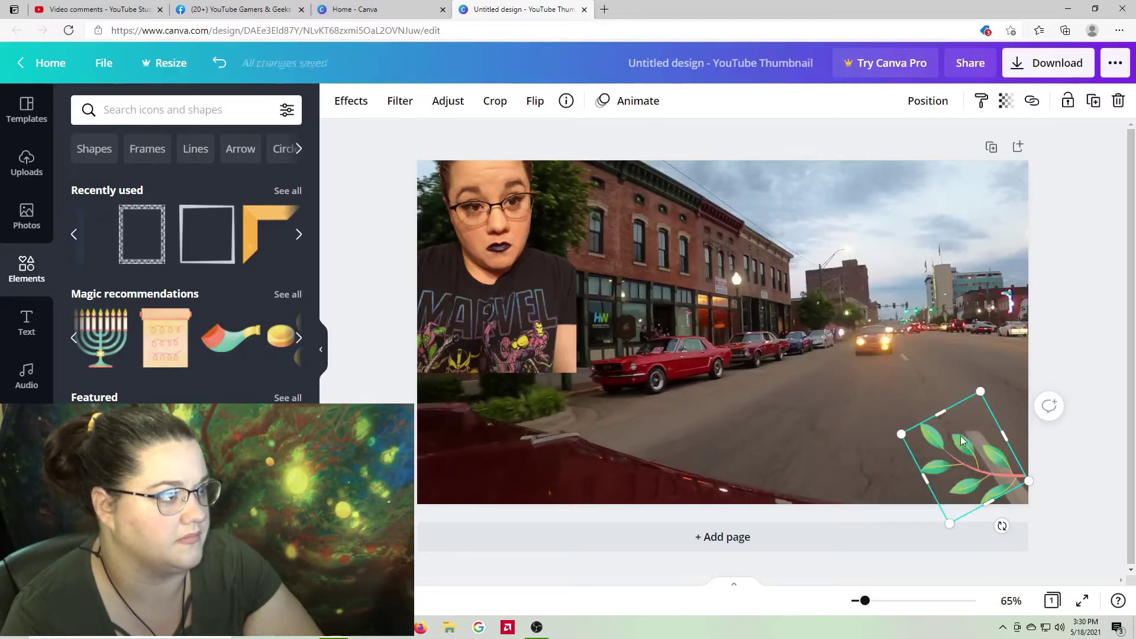
{"action": "left_click", "coordinate": [535, 101]}
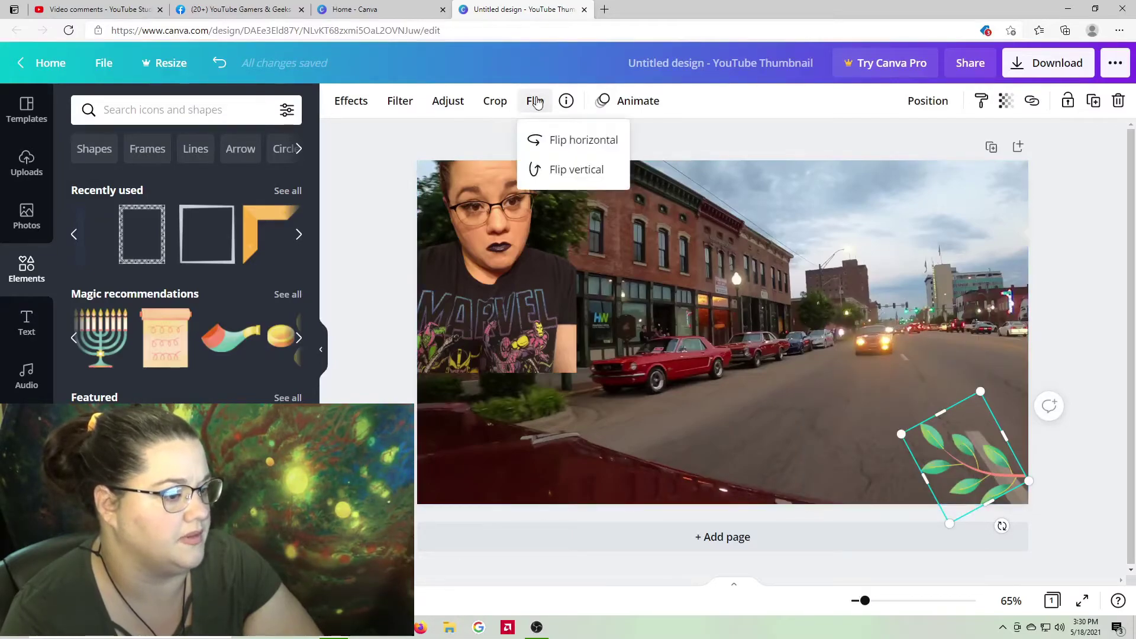
{"action": "left_click", "coordinate": [557, 172]}
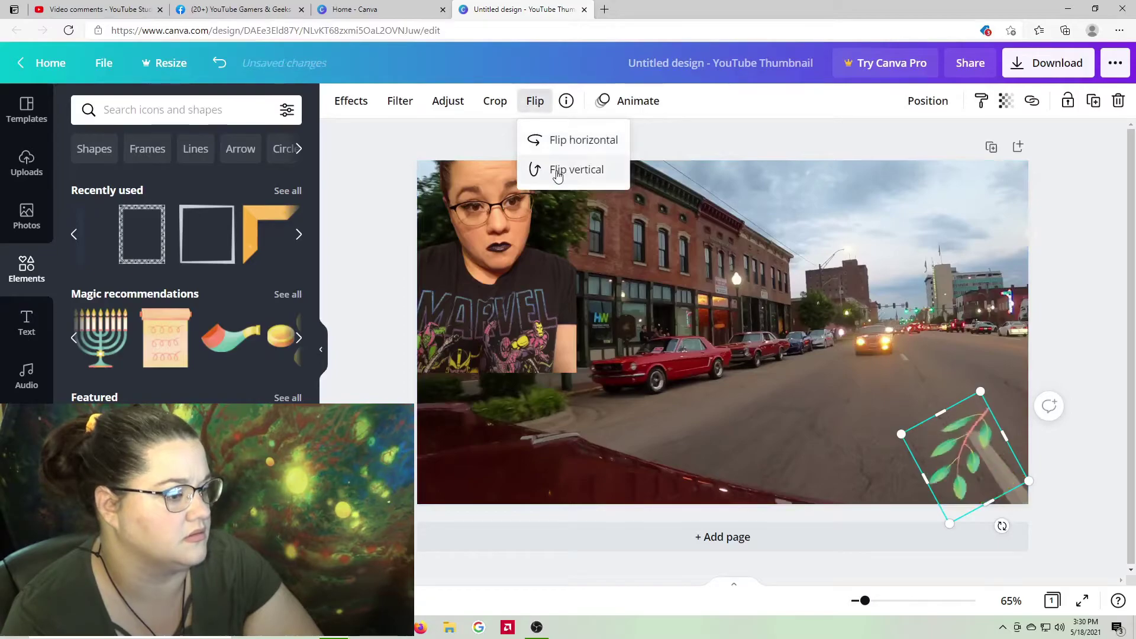
{"action": "left_click", "coordinate": [573, 142]}
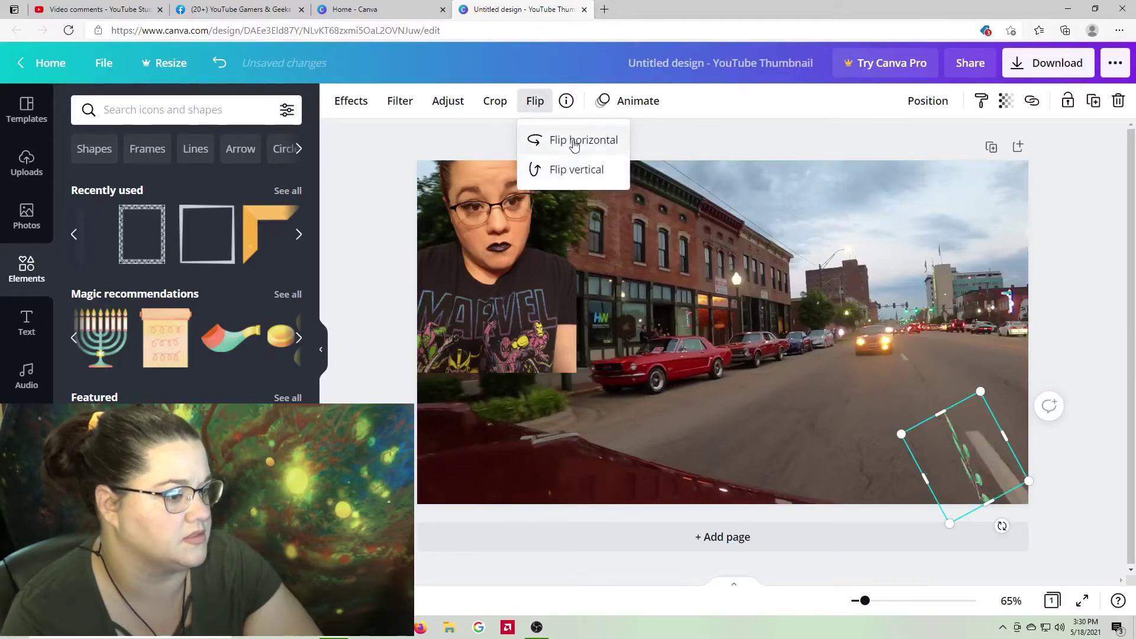
{"action": "left_click_drag", "start_coordinate": [1004, 526], "coordinate": [1060, 459]}
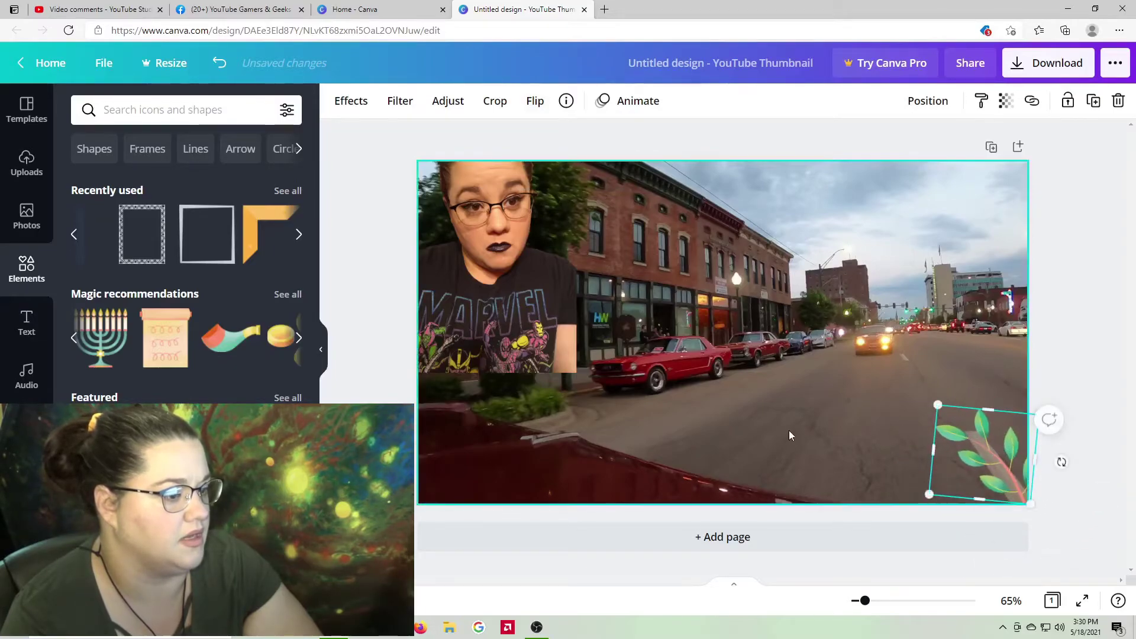
{"action": "left_click", "coordinate": [790, 430]}
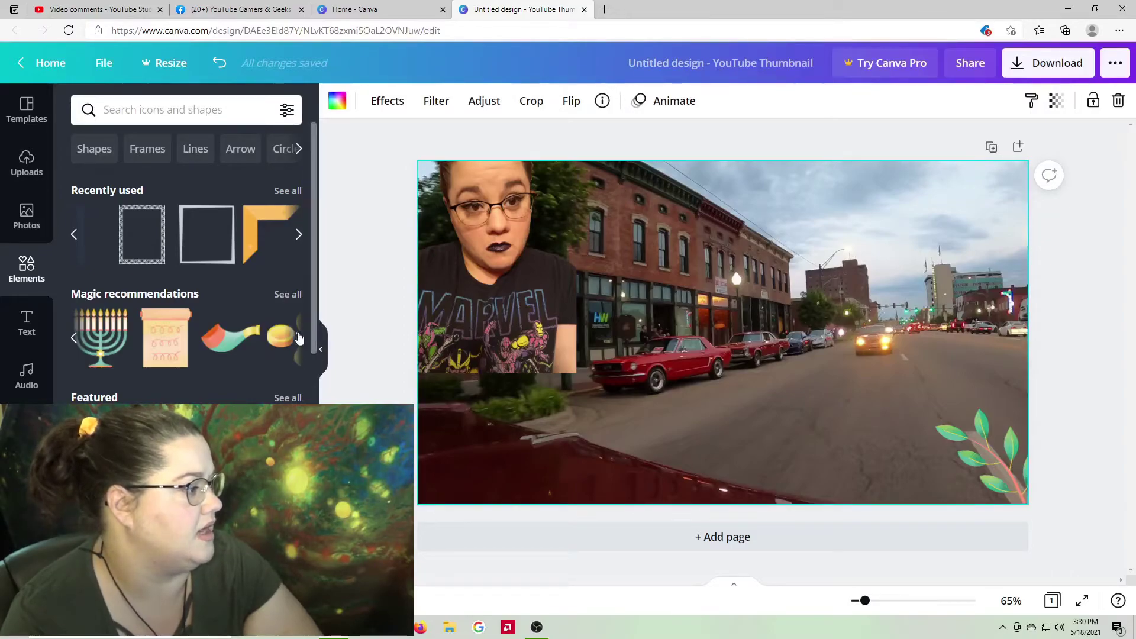
Step: Scroll through the recommended graphics in the Elements panel to the end
{"action": "left_click", "coordinate": [298, 338]}
{"action": "left_click", "coordinate": [299, 337]}
{"action": "left_click", "coordinate": [299, 338]}
{"action": "left_click", "coordinate": [299, 337]}
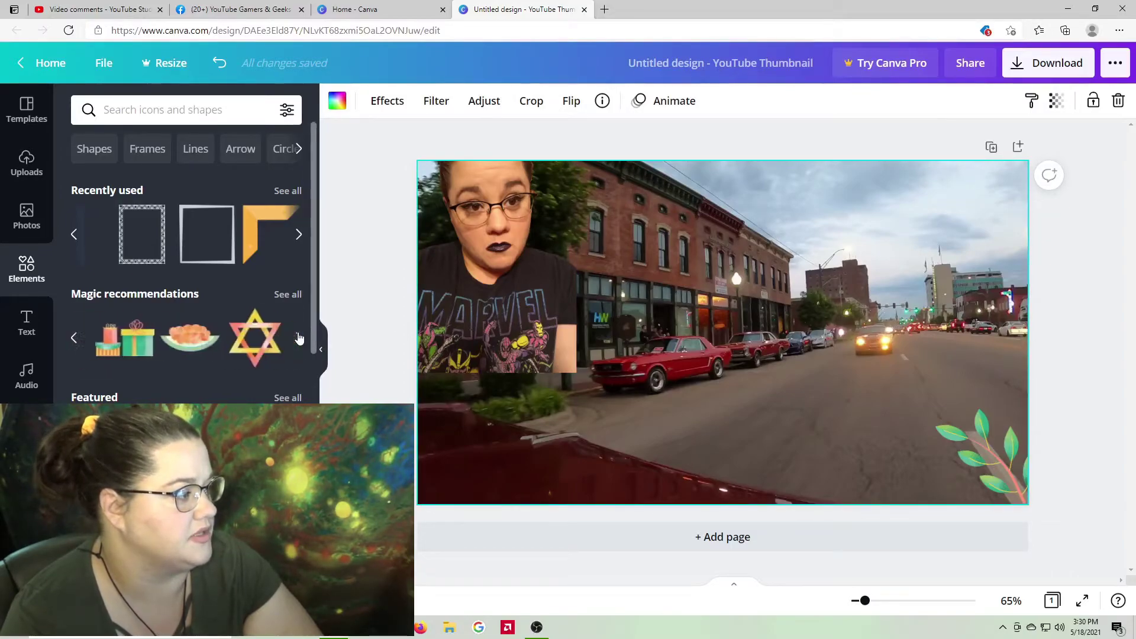
{"action": "left_click", "coordinate": [299, 337]}
{"action": "left_click", "coordinate": [298, 337]}
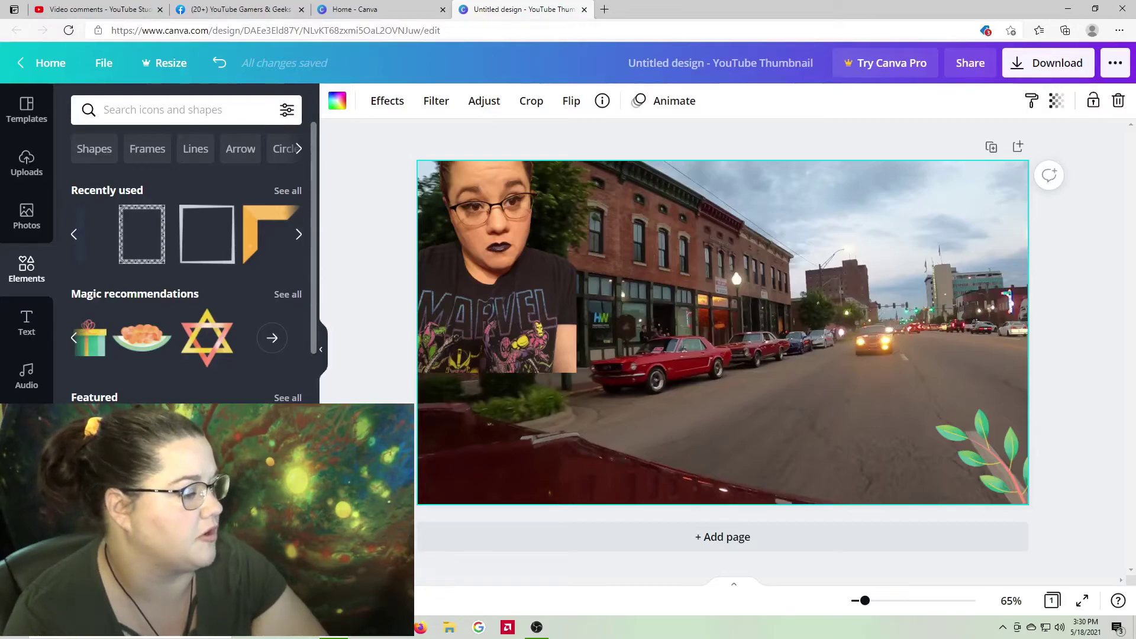
Step: Delete the face photo and the leaf graphic from the thumbnail
{"action": "left_click", "coordinate": [494, 299]}
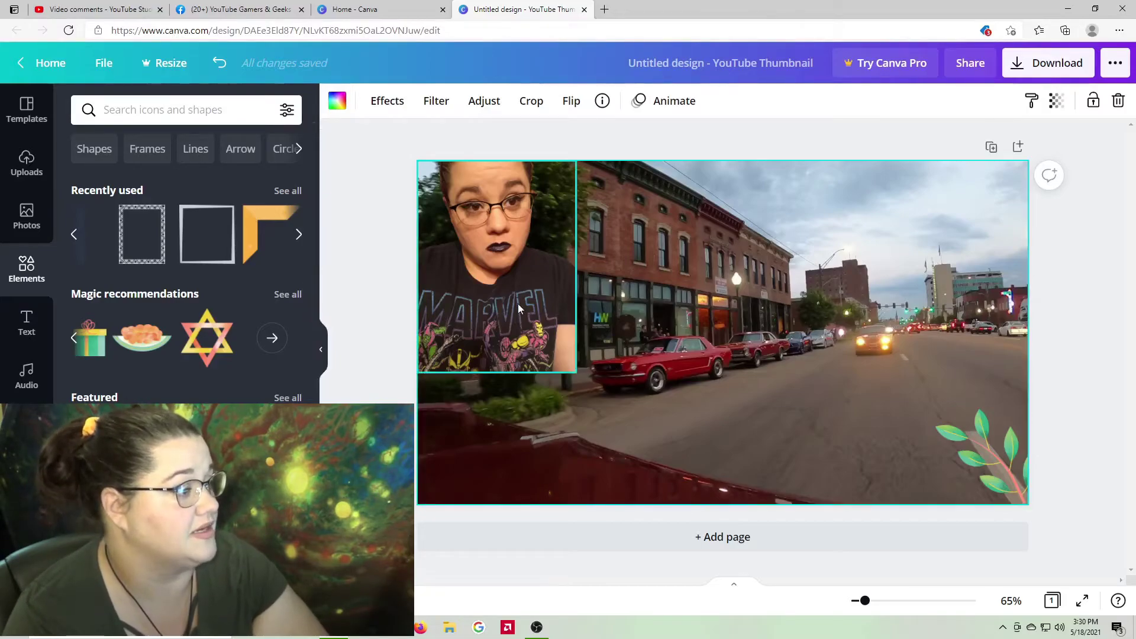
{"action": "right_click", "coordinate": [495, 298]}
{"action": "left_click", "coordinate": [592, 377]}
{"action": "left_click", "coordinate": [985, 444]}
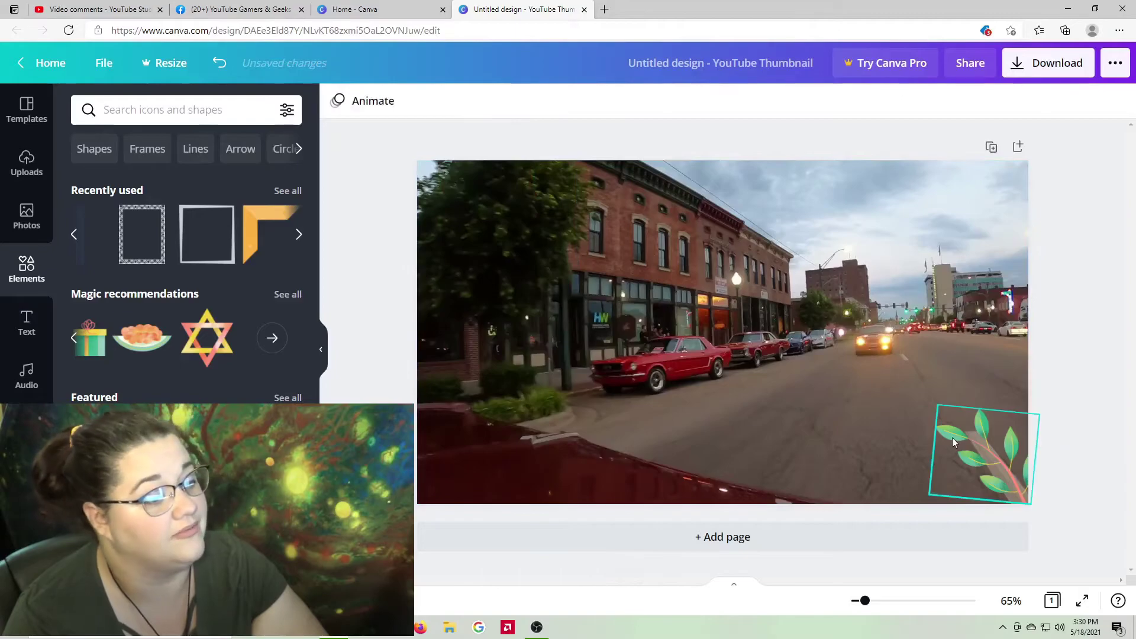
{"action": "right_click", "coordinate": [985, 443]}
{"action": "left_click", "coordinate": [897, 378]}
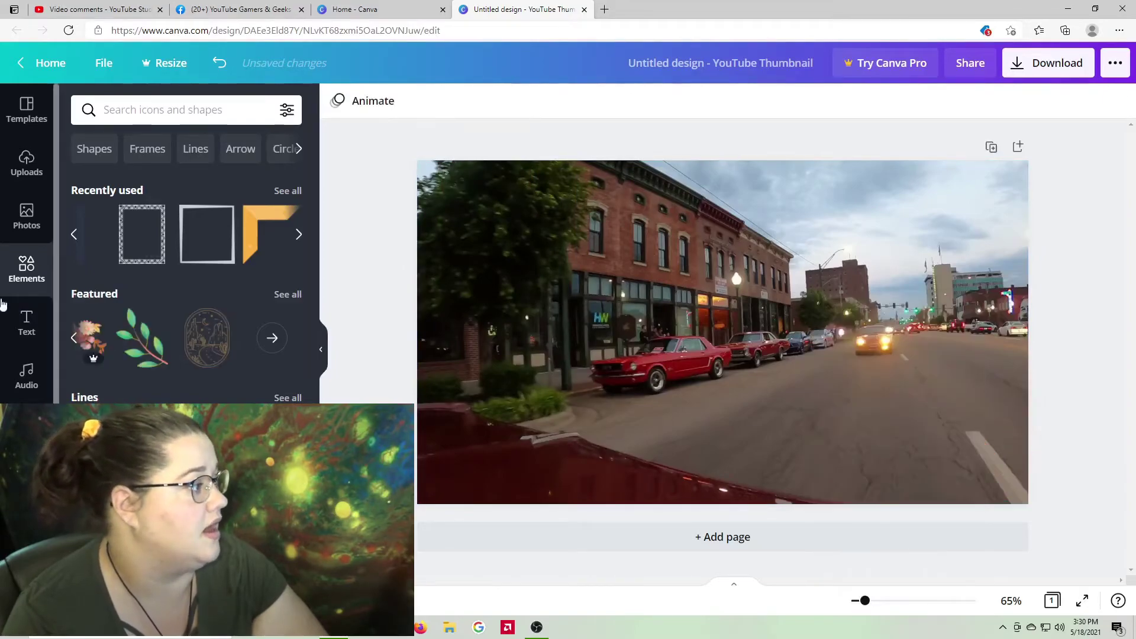
Step: Add the neon CHEERS! text, shrink it, tilt it counterclockwise and move it upper-left
{"action": "left_click", "coordinate": [40, 319]}
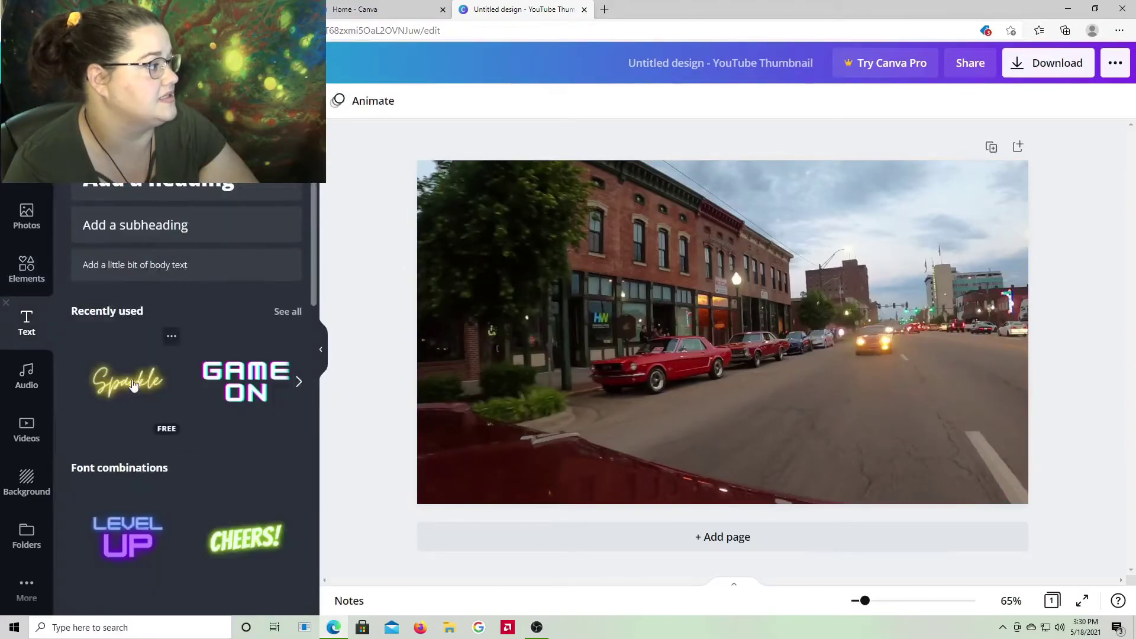
{"action": "scroll", "coordinate": [198, 549], "scroll_direction": "down", "scroll_amount": 2}
{"action": "scroll", "coordinate": [199, 545], "scroll_direction": "down", "scroll_amount": 2}
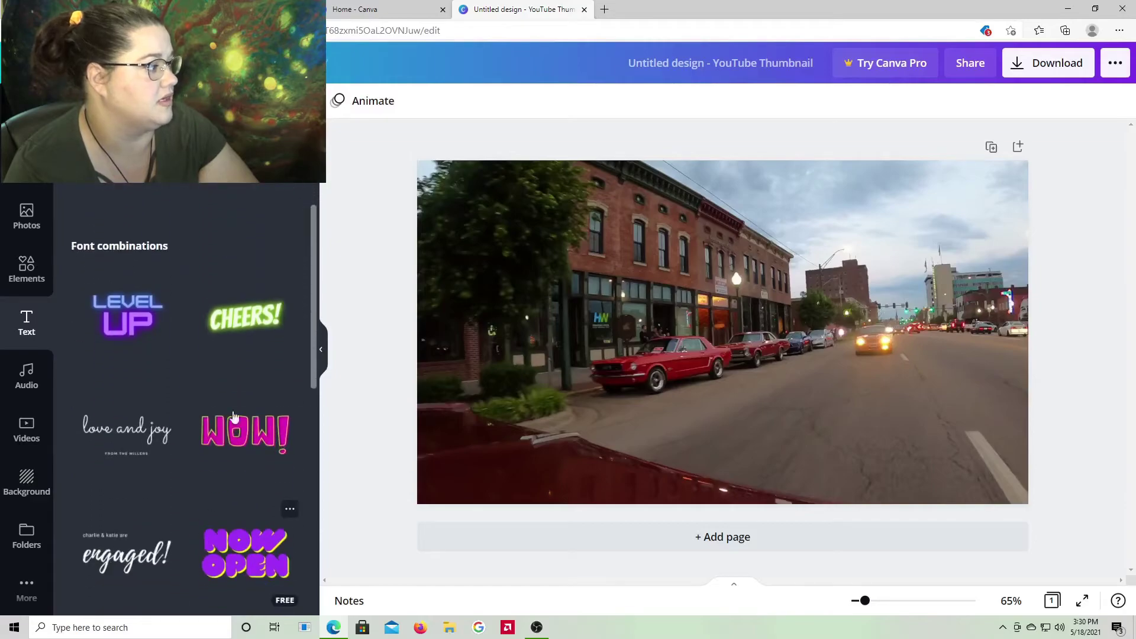
{"action": "left_click", "coordinate": [245, 331]}
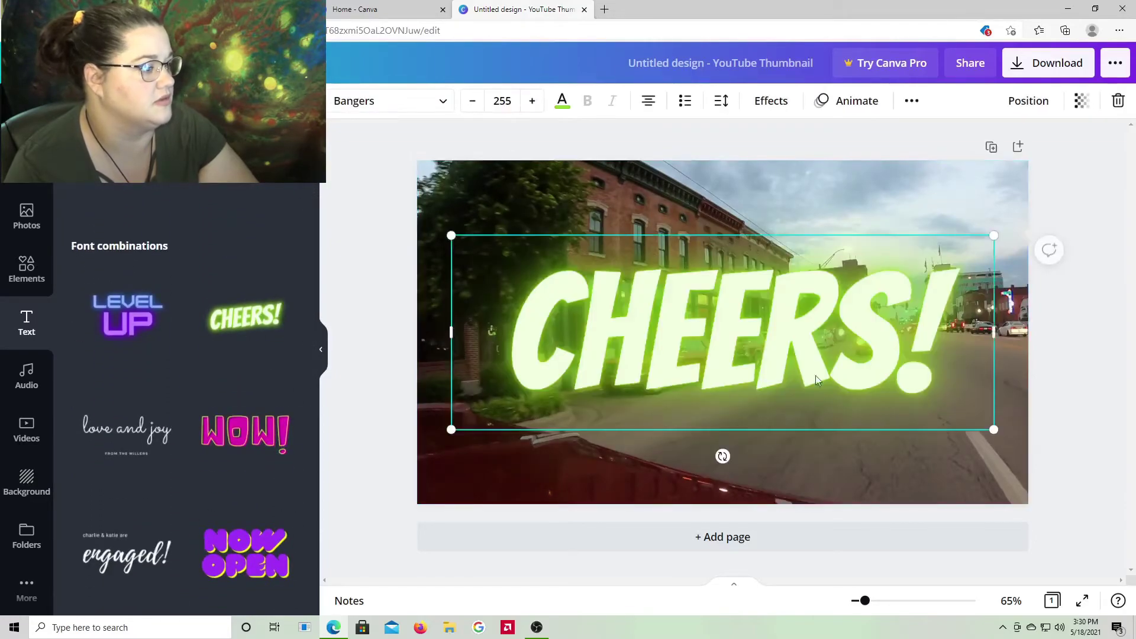
{"action": "left_click_drag", "start_coordinate": [994, 430], "coordinate": [734, 342]}
{"action": "left_click_drag", "start_coordinate": [594, 360], "coordinate": [628, 354]}
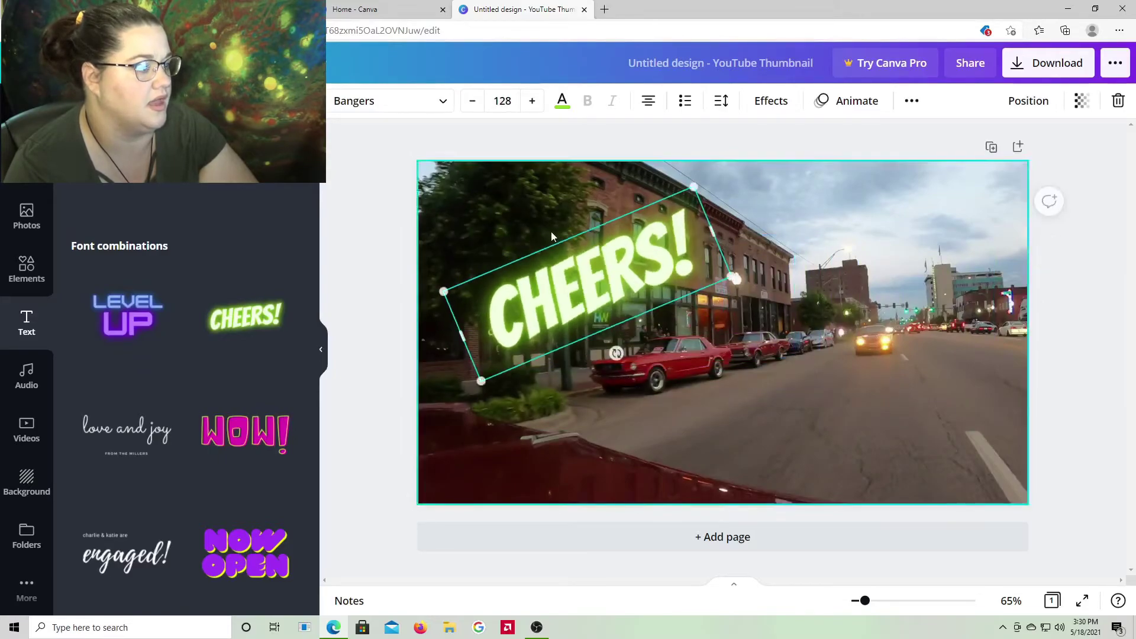
{"action": "left_click_drag", "start_coordinate": [552, 237], "coordinate": [525, 190]}
{"action": "left_click", "coordinate": [366, 370]}
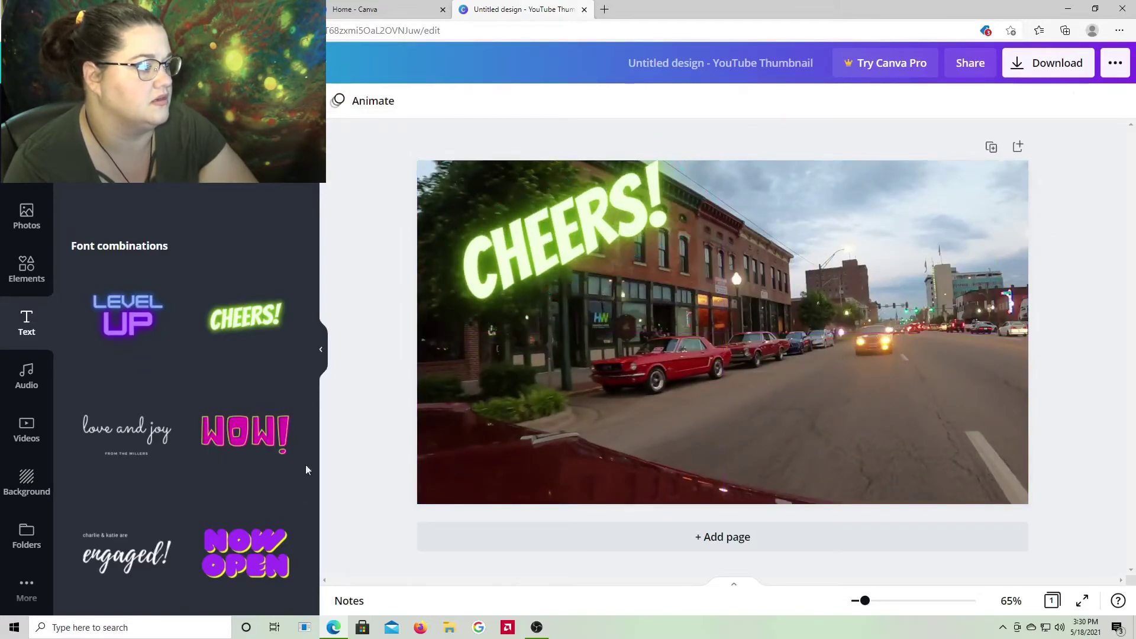
Step: Scroll the Text panel back up to the heading options
{"action": "scroll", "coordinate": [231, 426], "scroll_direction": "up", "scroll_amount": 4}
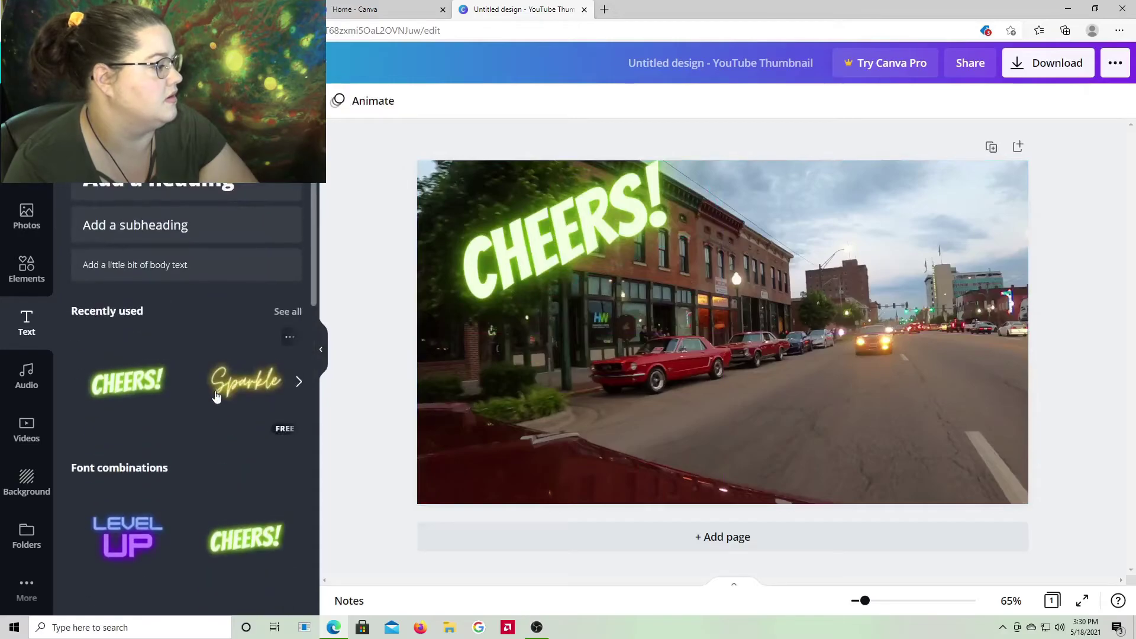
{"action": "scroll", "coordinate": [218, 371], "scroll_direction": "down", "scroll_amount": 10}
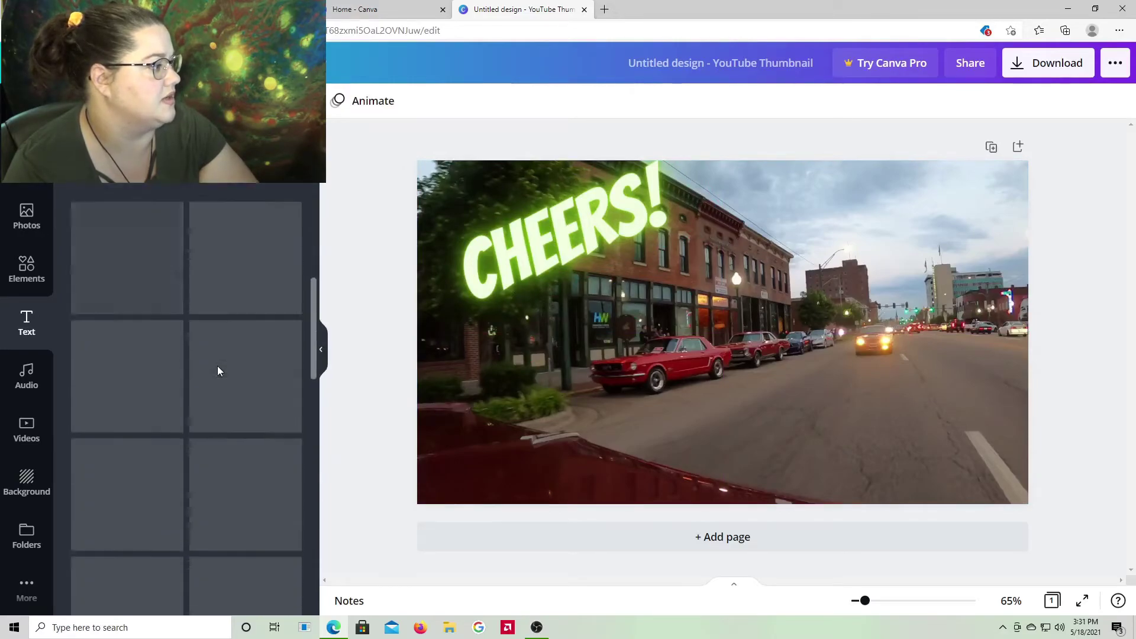
{"action": "scroll", "coordinate": [231, 372], "scroll_direction": "down", "scroll_amount": 5}
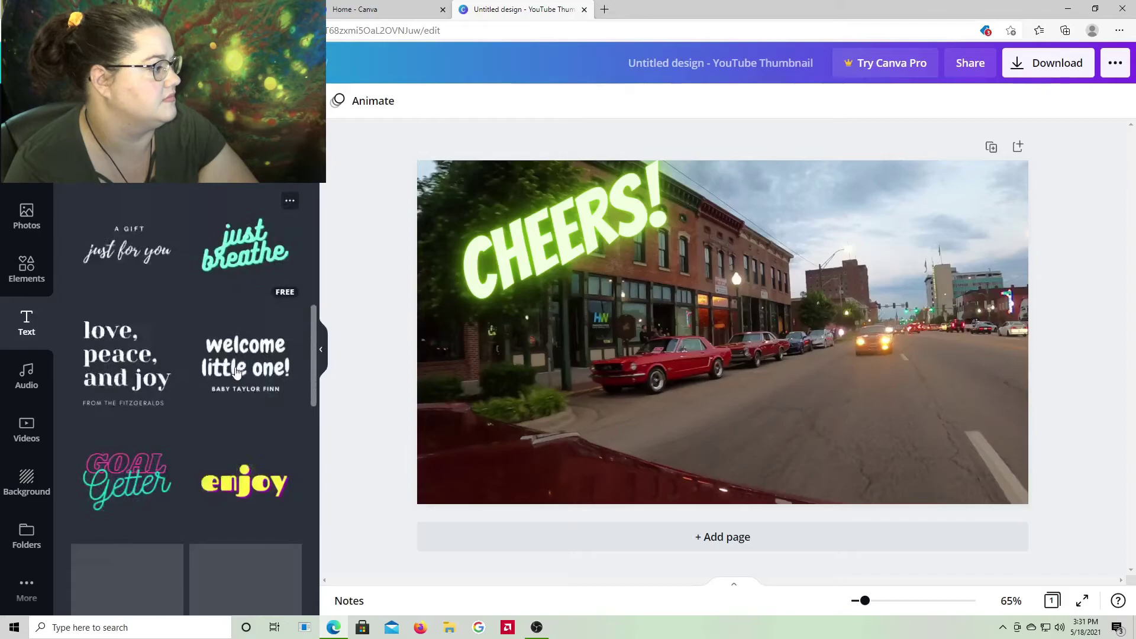
{"action": "scroll", "coordinate": [235, 372], "scroll_direction": "down", "scroll_amount": 3}
{"action": "scroll", "coordinate": [237, 376], "scroll_direction": "up", "scroll_amount": 10}
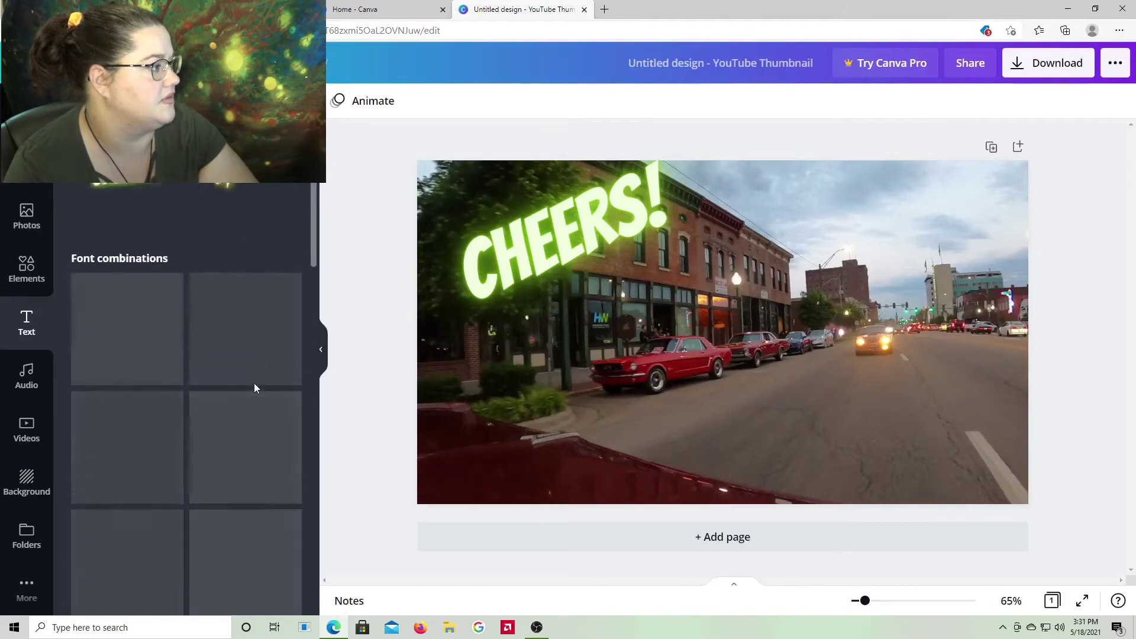
{"action": "scroll", "coordinate": [254, 385], "scroll_direction": "up", "scroll_amount": 4}
Step: Add a heading reading 'hi how are you' and colour it dark maroon
{"action": "left_click", "coordinate": [237, 191]}
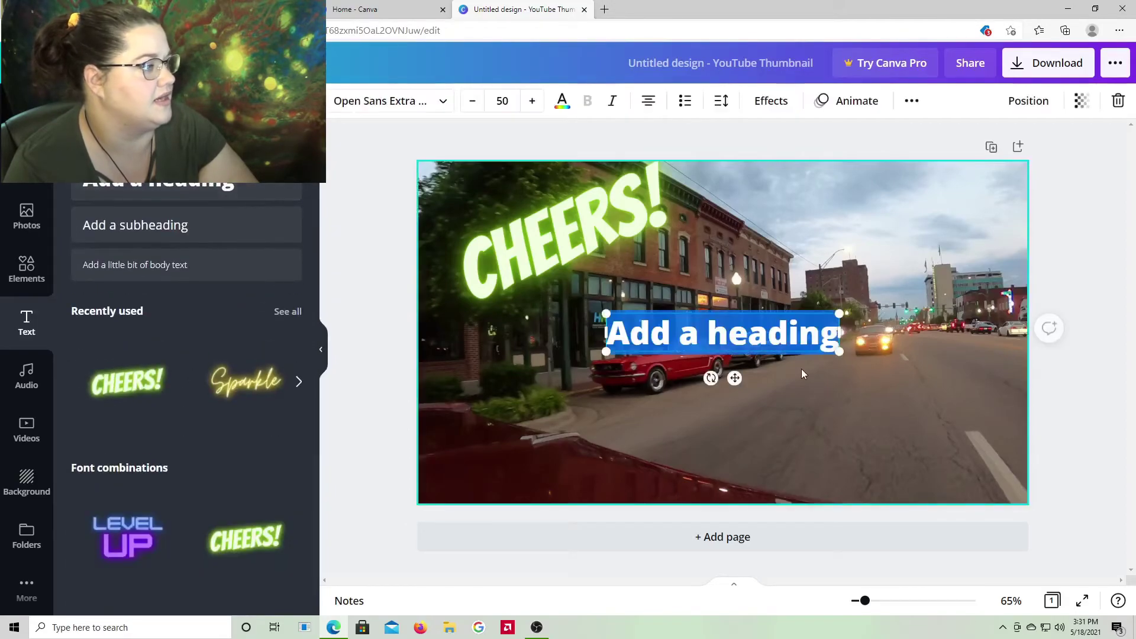
{"action": "type", "text": "hi how a"}
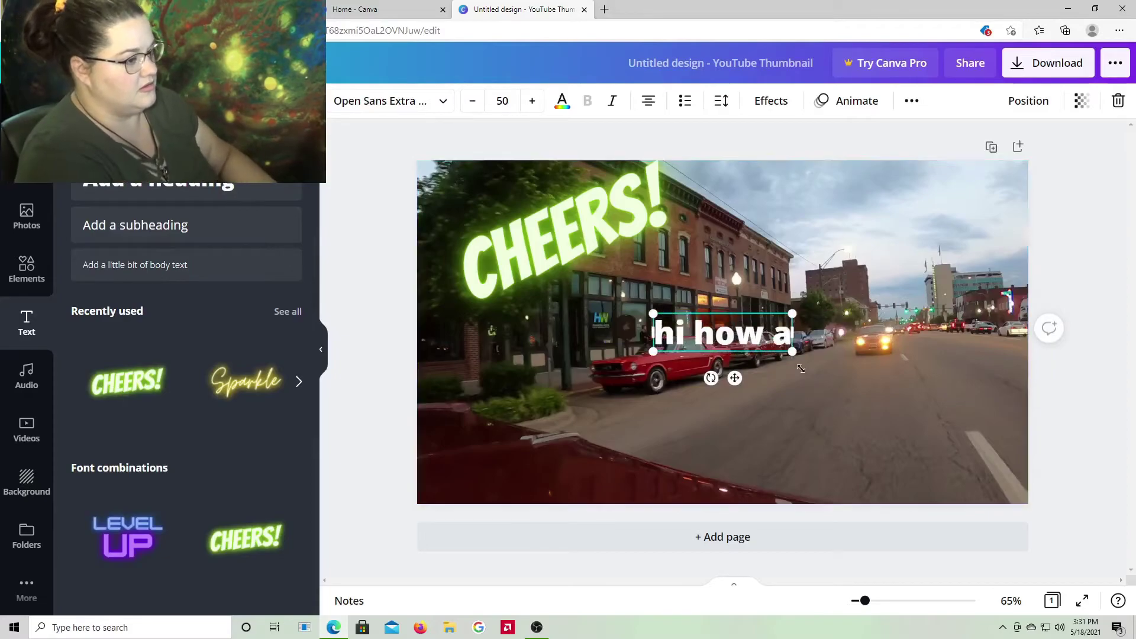
{"action": "type", "text": "re you"}
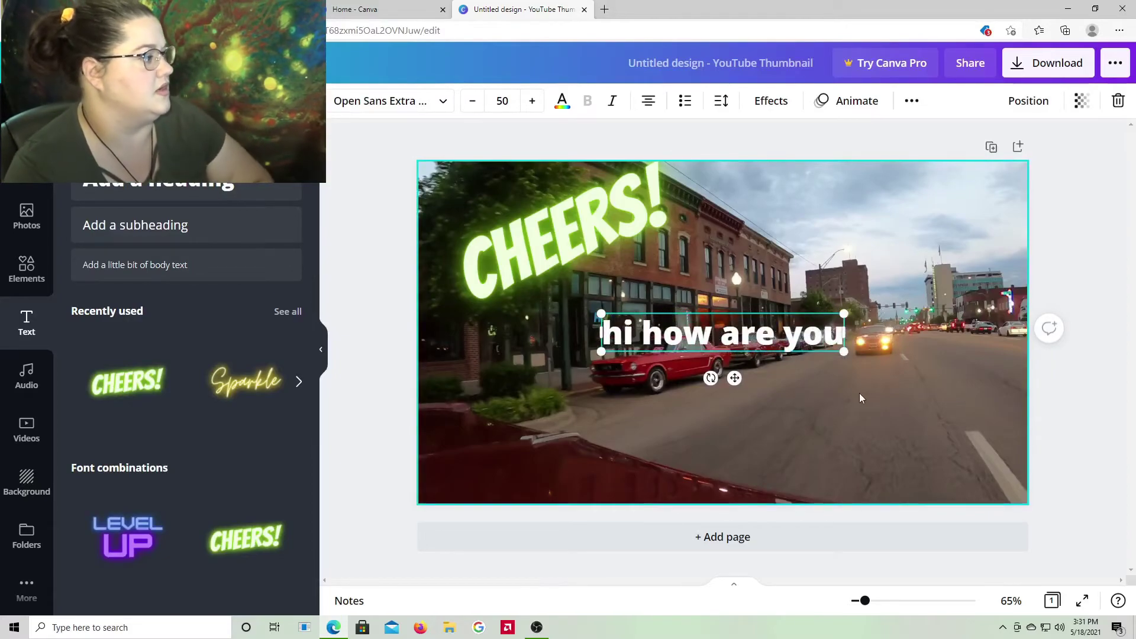
{"action": "key", "text": "ctrl+a"}
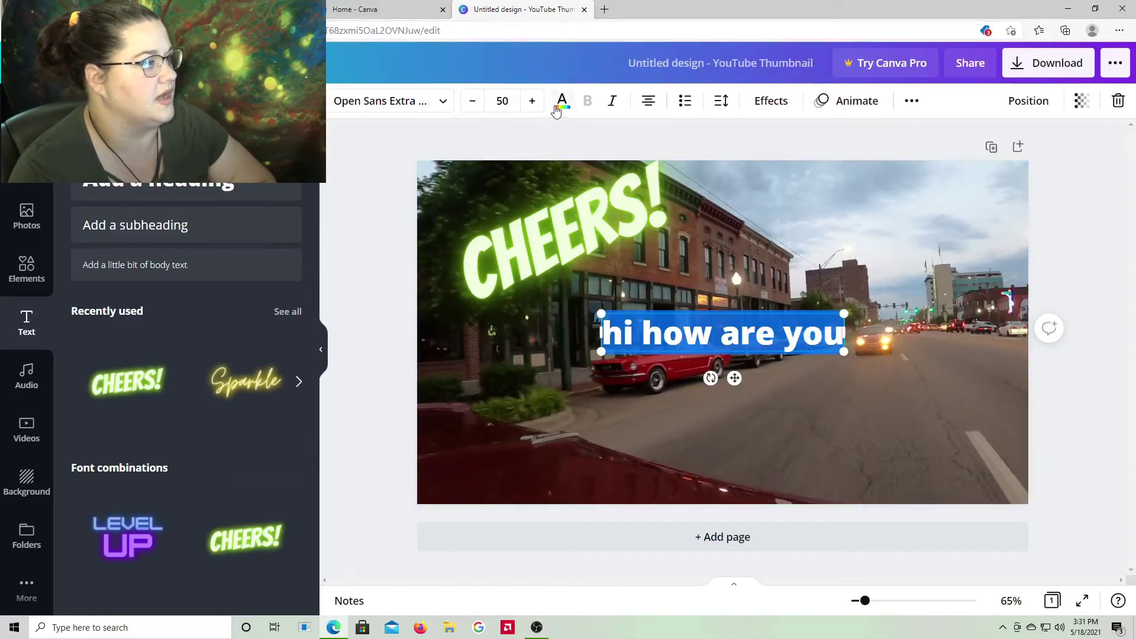
{"action": "left_click", "coordinate": [561, 102]}
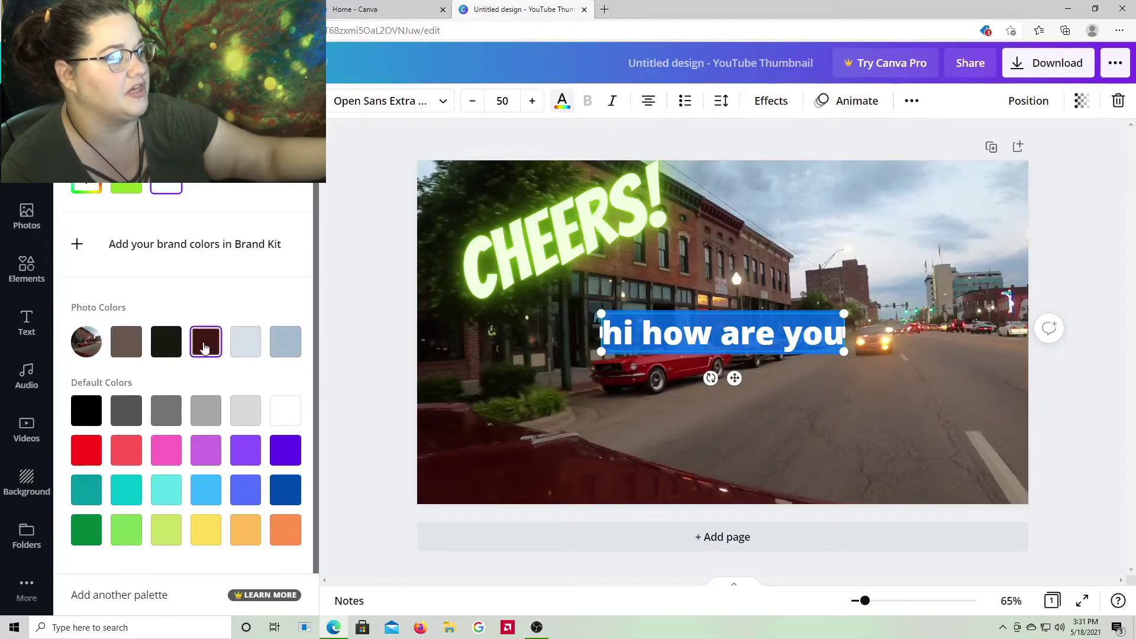
{"action": "left_click", "coordinate": [204, 346]}
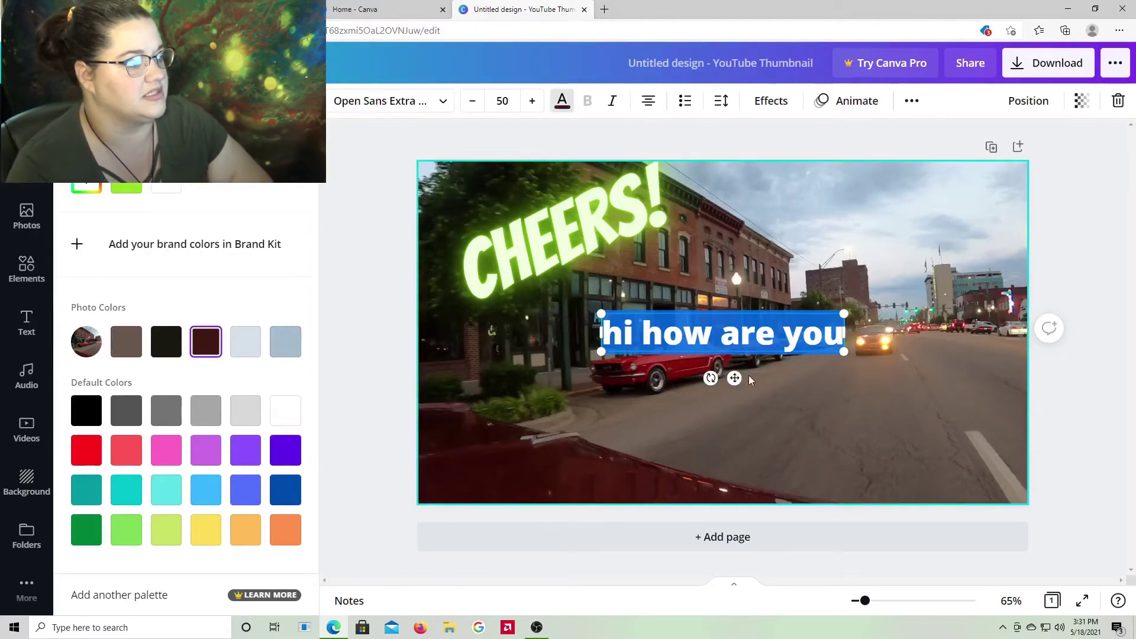
Step: Move the 'hi how are you' text up beside CHEERS! and reselect its text
{"action": "left_click_drag", "start_coordinate": [735, 386], "coordinate": [839, 307]}
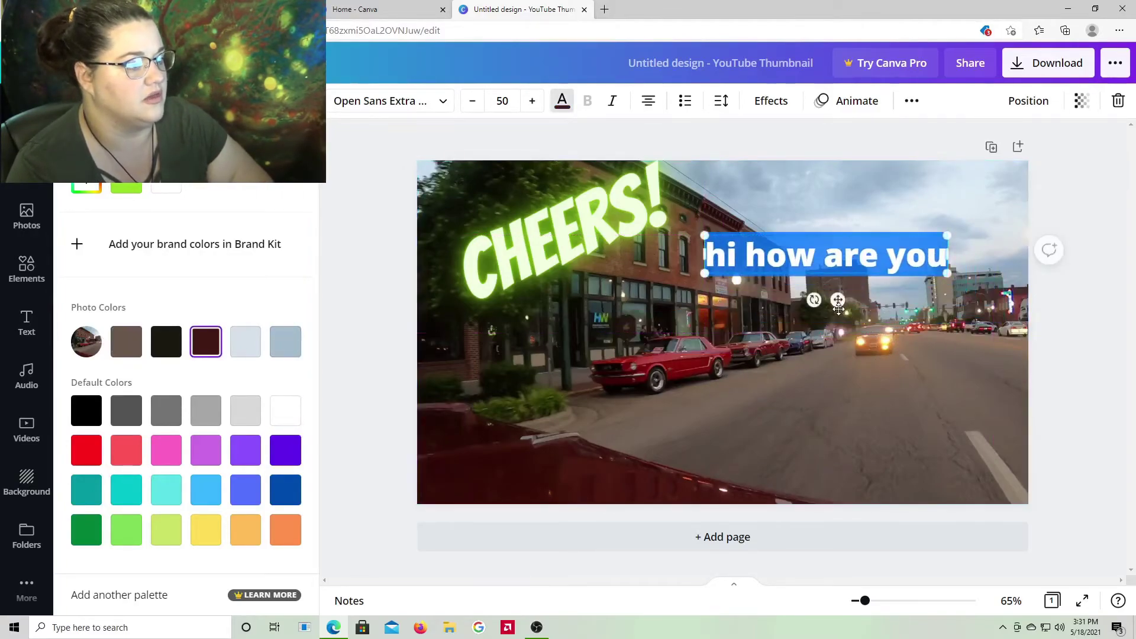
{"action": "left_click", "coordinate": [793, 429]}
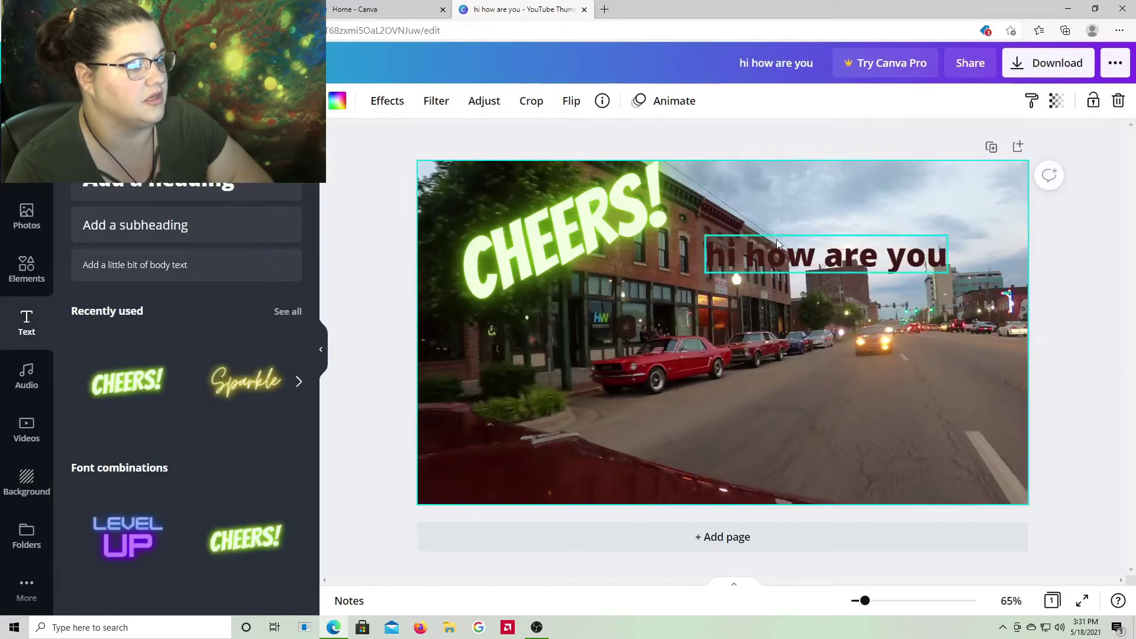
{"action": "left_click", "coordinate": [835, 253]}
{"action": "left_click", "coordinate": [850, 255]}
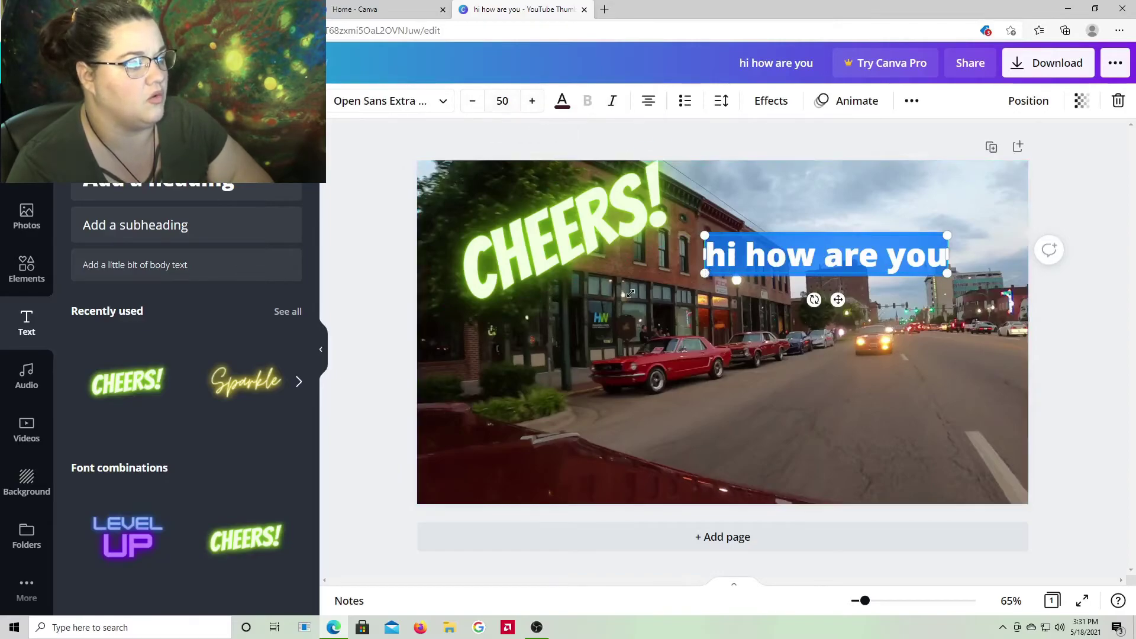
Step: Enlarge the 'hi how are you' text to size 108 and move it down over the street
{"action": "left_click_drag", "start_coordinate": [630, 293], "coordinate": [421, 319]}
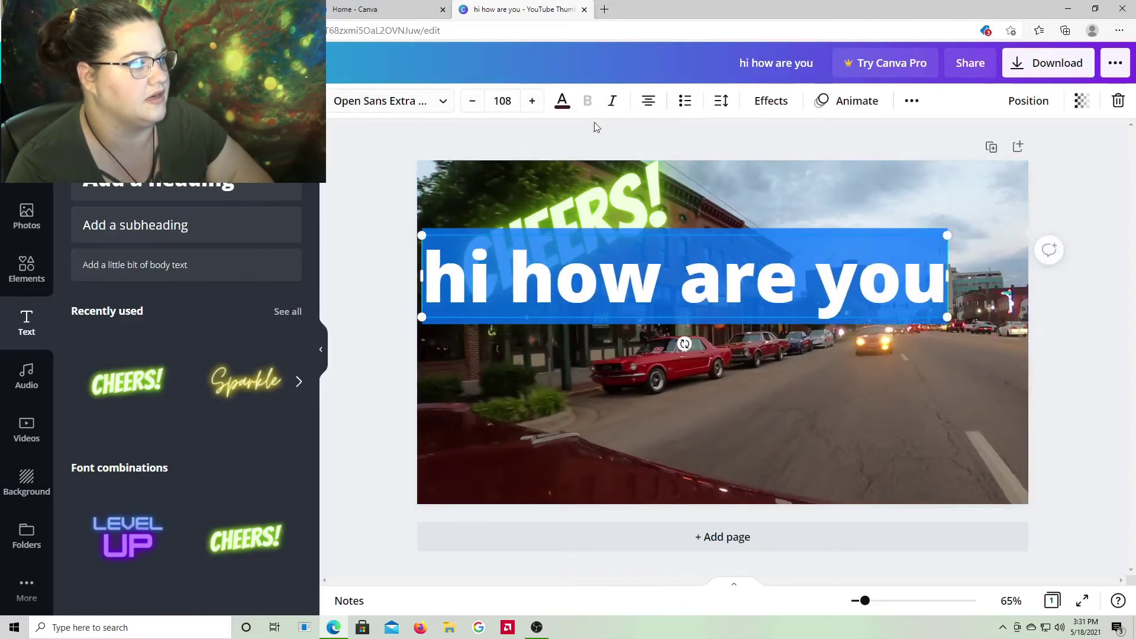
{"action": "left_click_drag", "start_coordinate": [705, 285], "coordinate": [806, 419]}
{"action": "key", "text": "Escape"}
{"action": "left_click", "coordinate": [684, 367]}
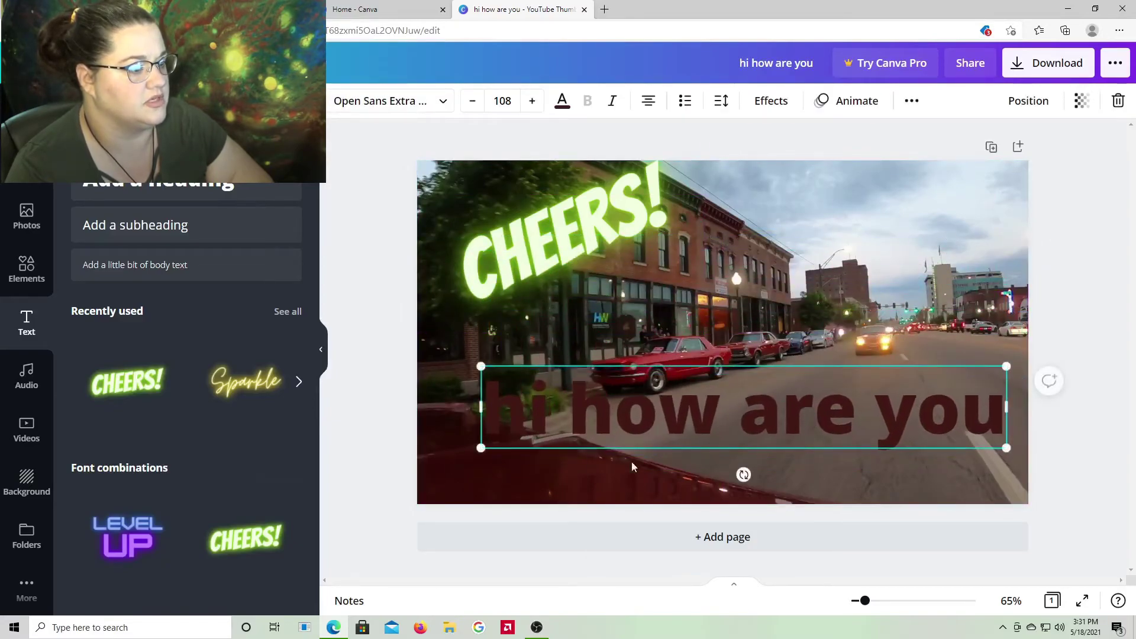
{"action": "left_click", "coordinate": [818, 413]}
{"action": "double_click", "coordinate": [817, 413]}
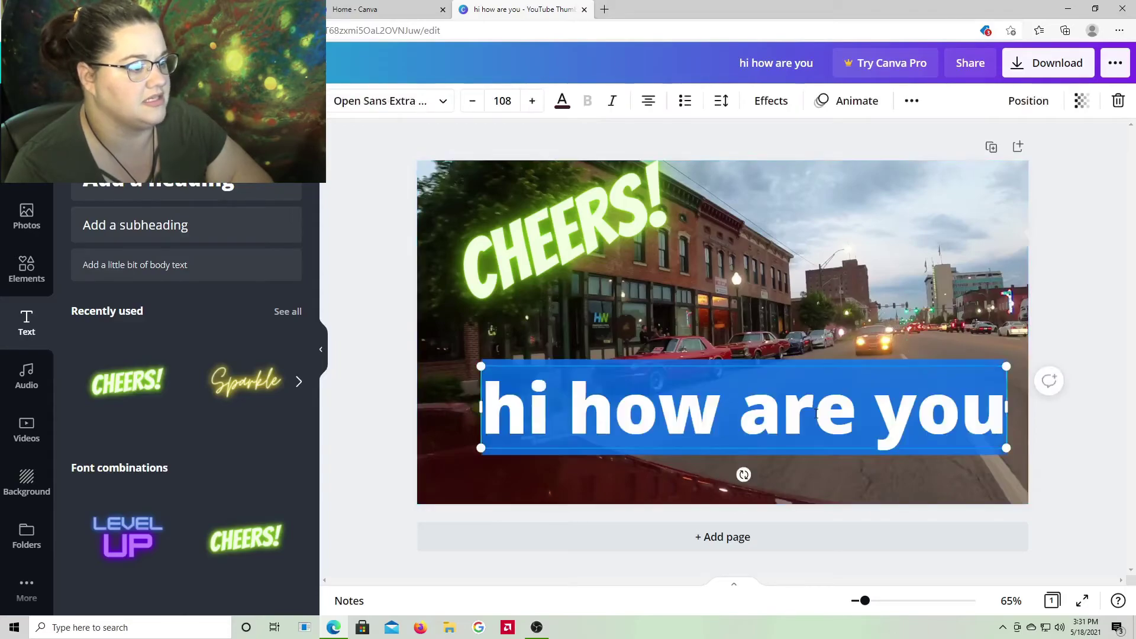
Step: Try the Neon effect on the text, then switch it to Glitch
{"action": "left_click", "coordinate": [771, 101]}
{"action": "left_click", "coordinate": [187, 391]}
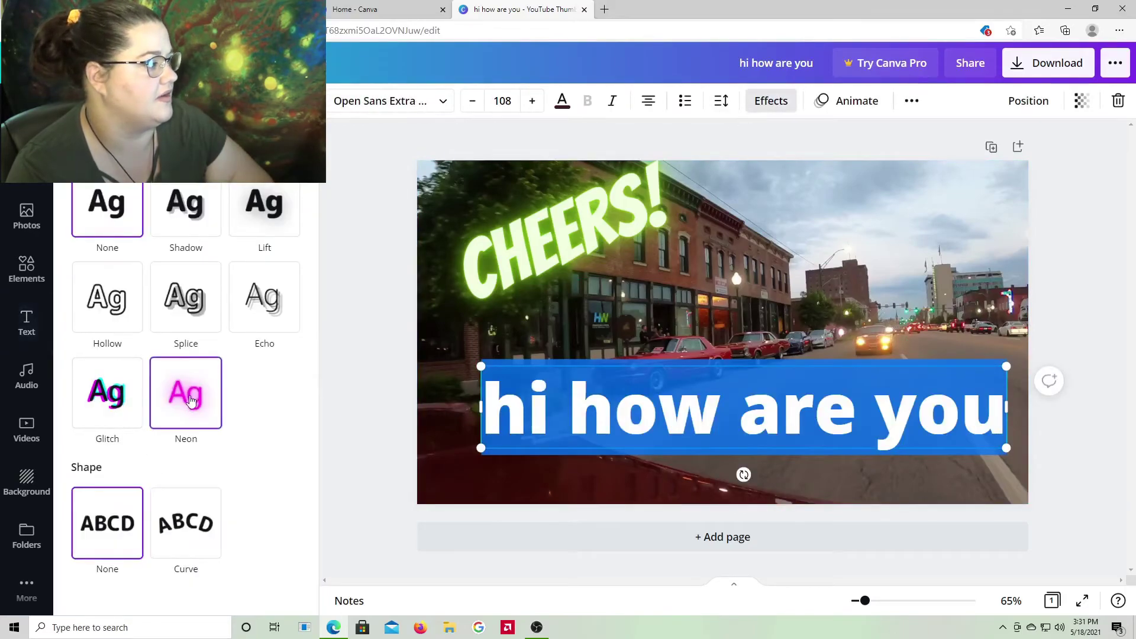
{"action": "key", "text": "Escape"}
{"action": "double_click", "coordinate": [791, 414]}
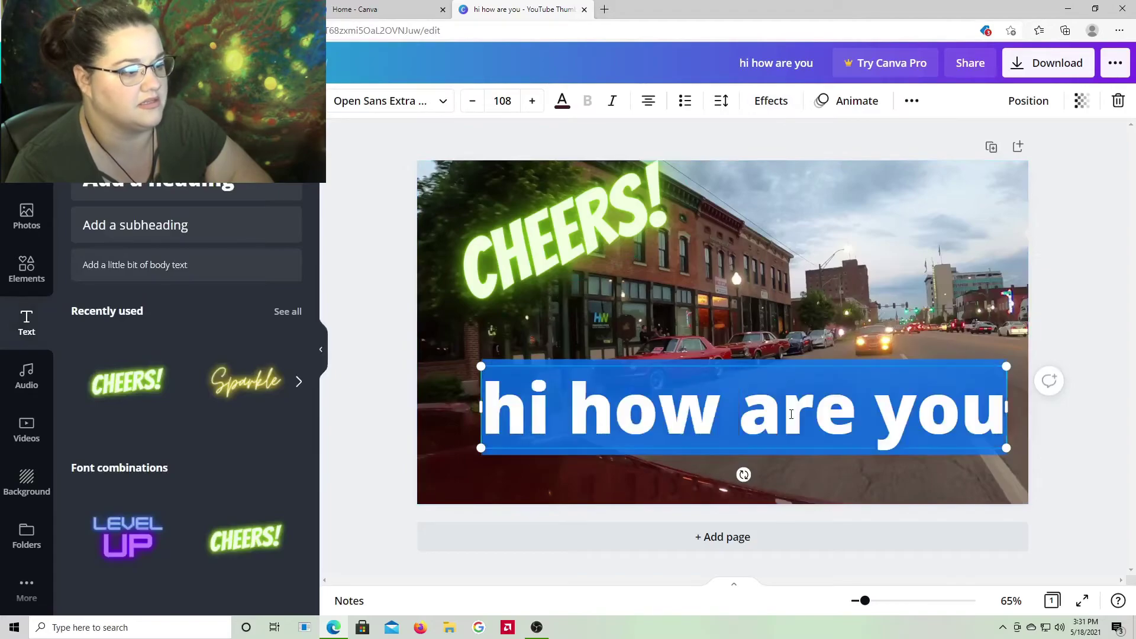
{"action": "left_click", "coordinate": [770, 100]}
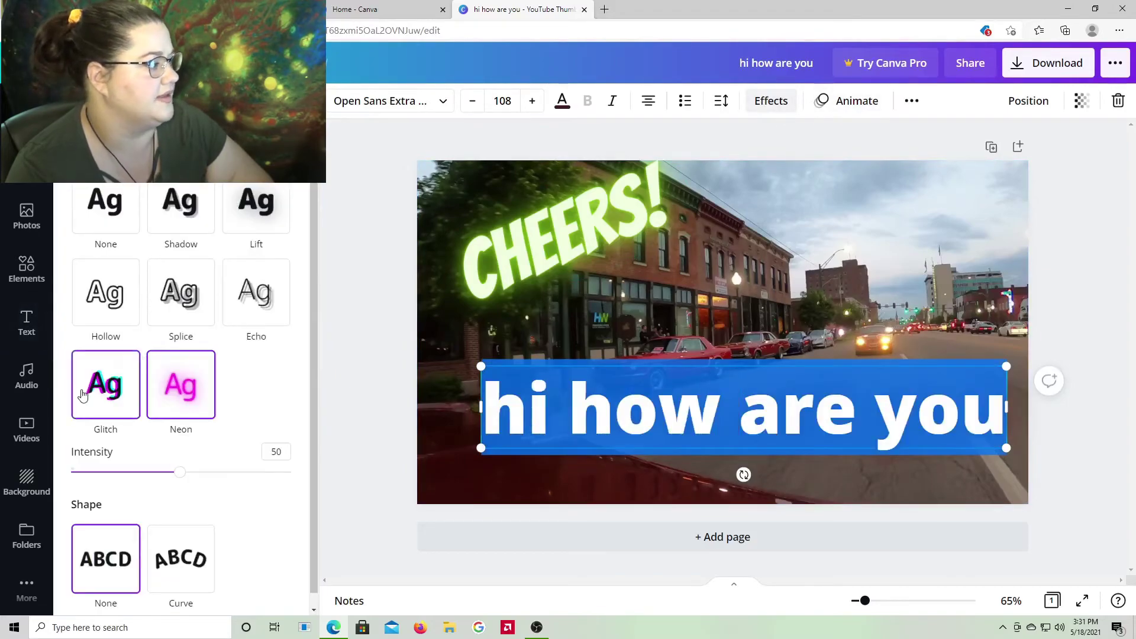
{"action": "left_click", "coordinate": [106, 386]}
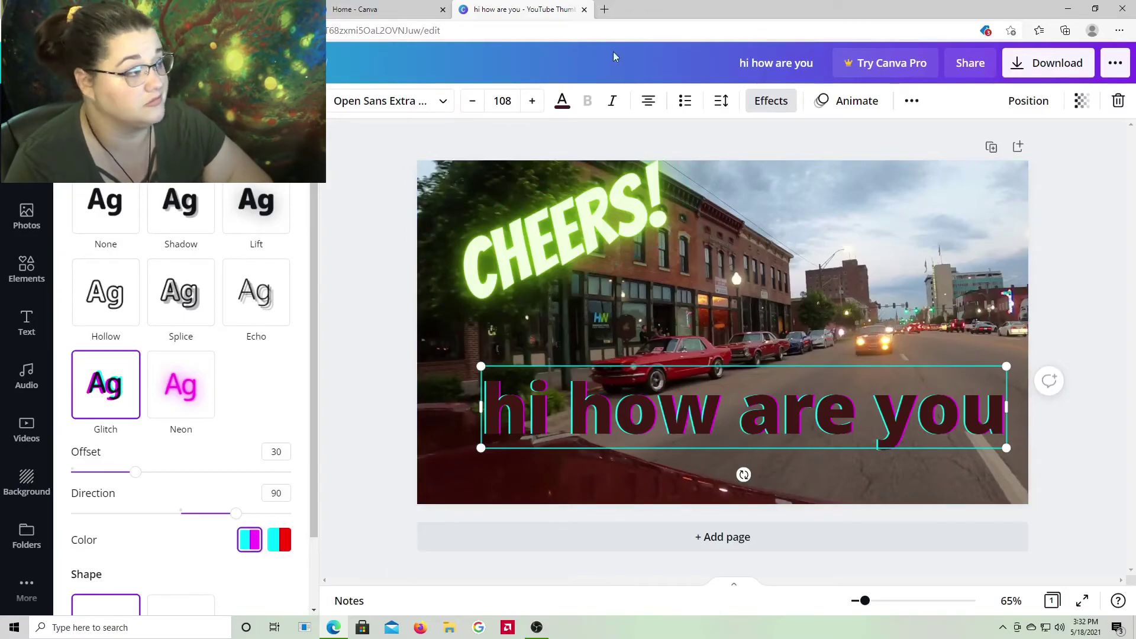
Step: Close the Canva thumbnail design tab and the browser window, returning to OBS Studio
{"action": "left_click", "coordinate": [584, 12]}
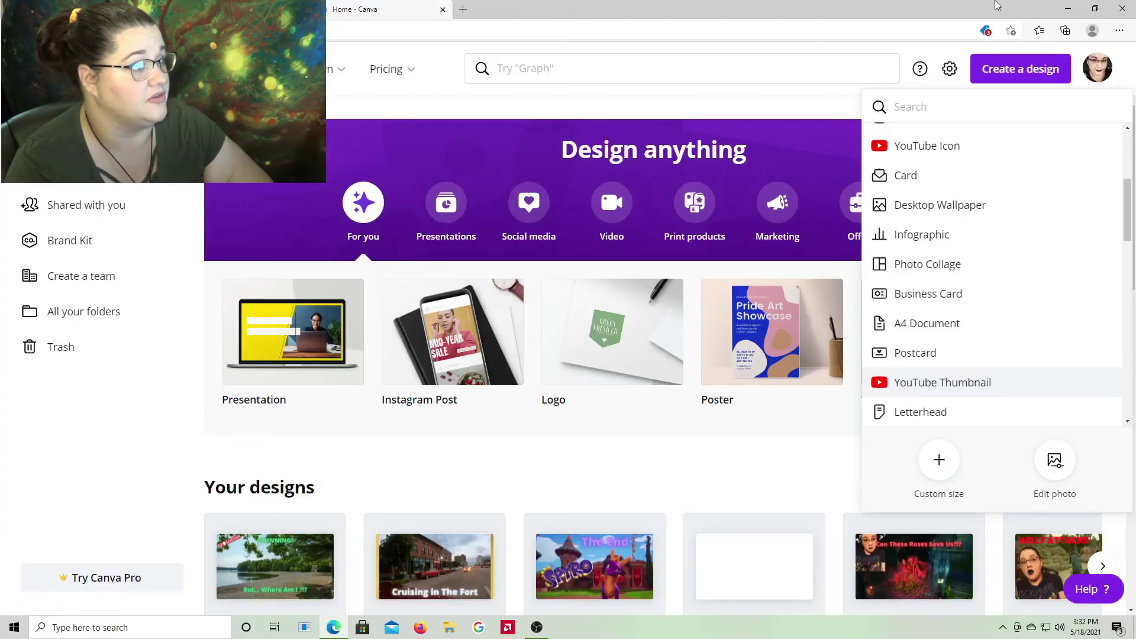
{"action": "left_click", "coordinate": [1068, 9]}
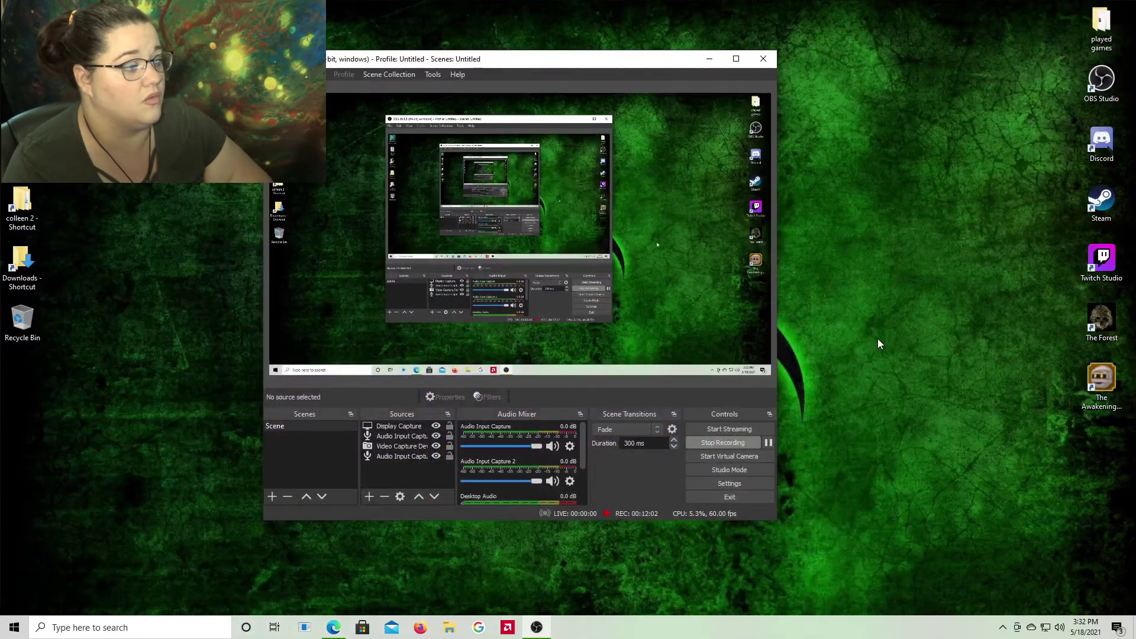